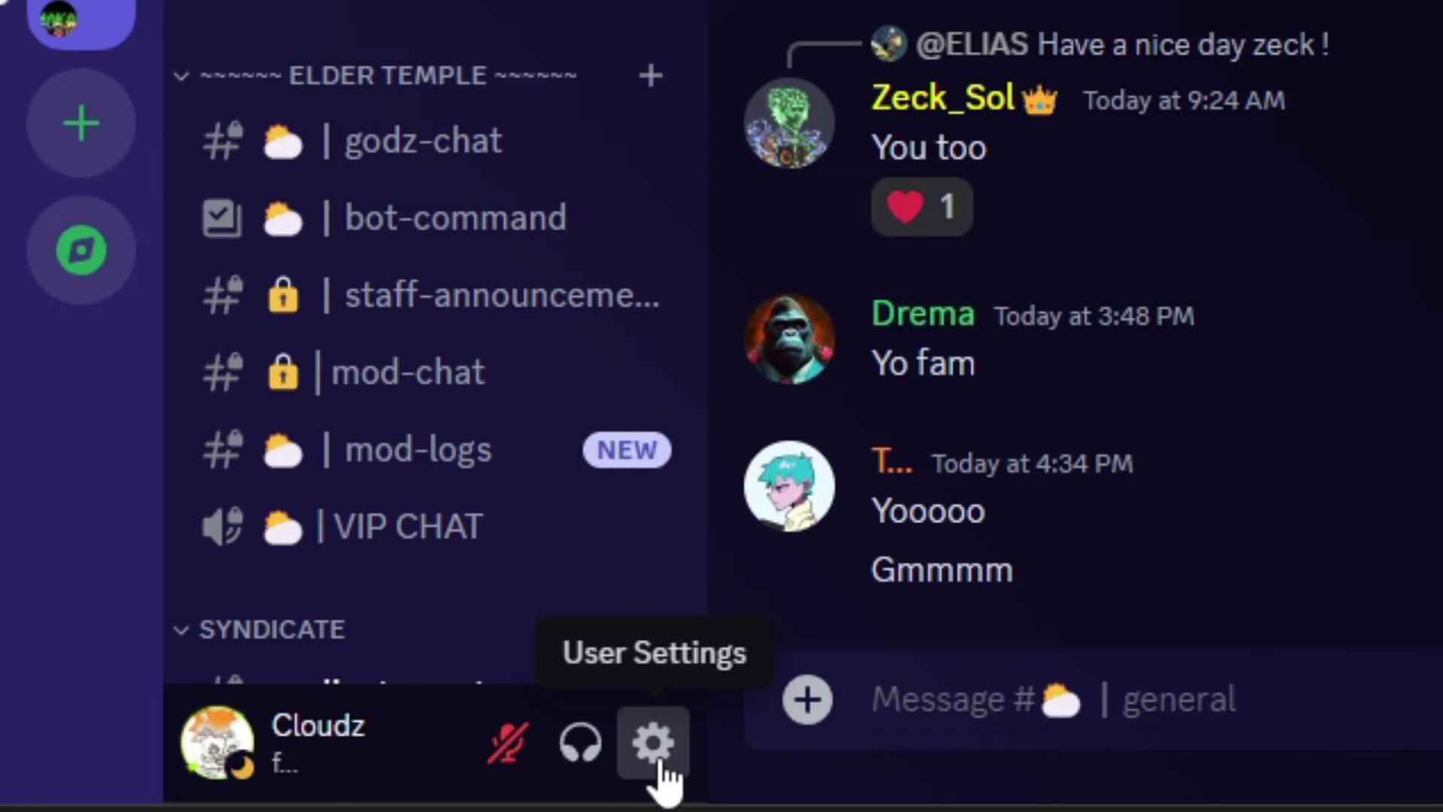
- Claim the Midjourney (1 month) gift from the account's gift inventory and copy its redemption code
click(655, 748)
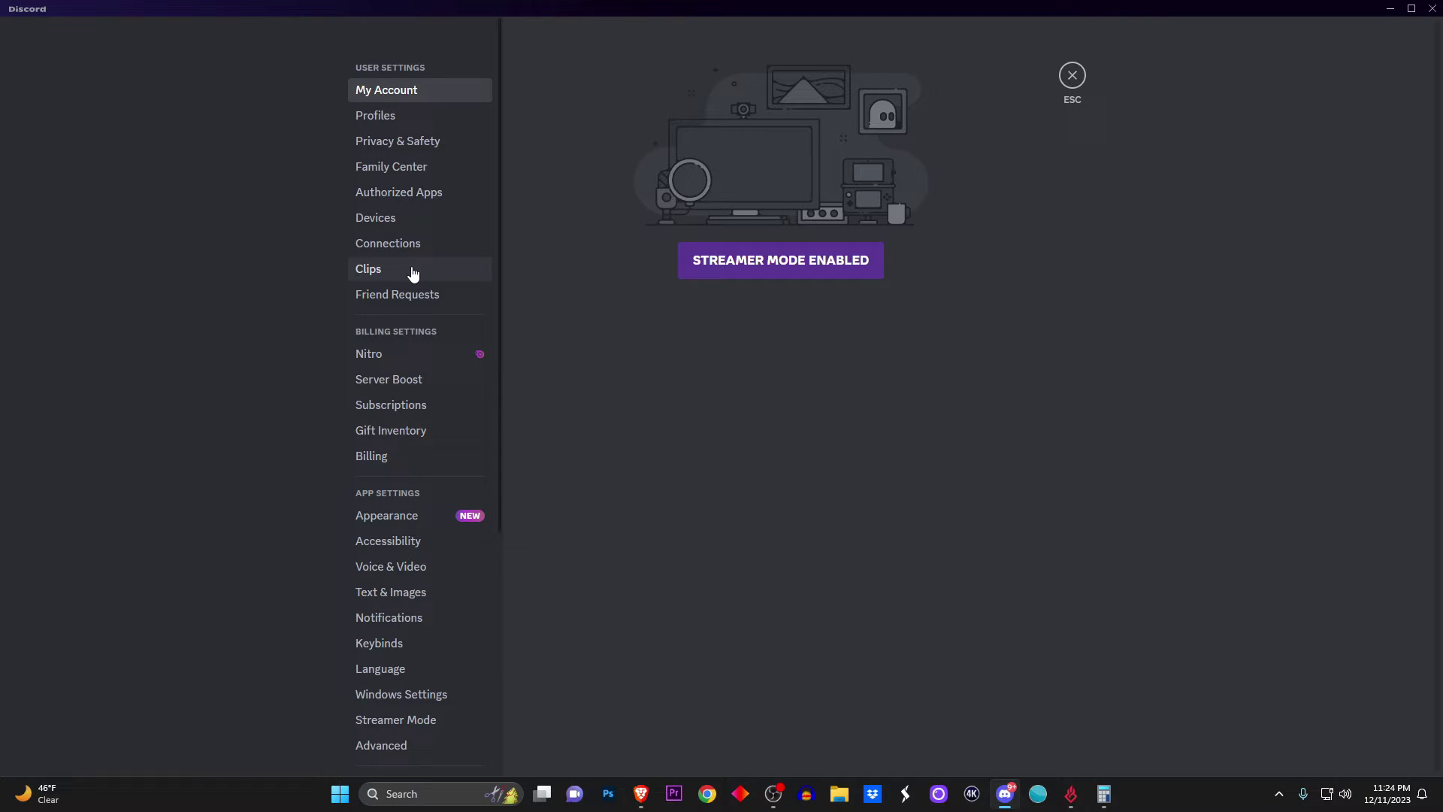
click(383, 438)
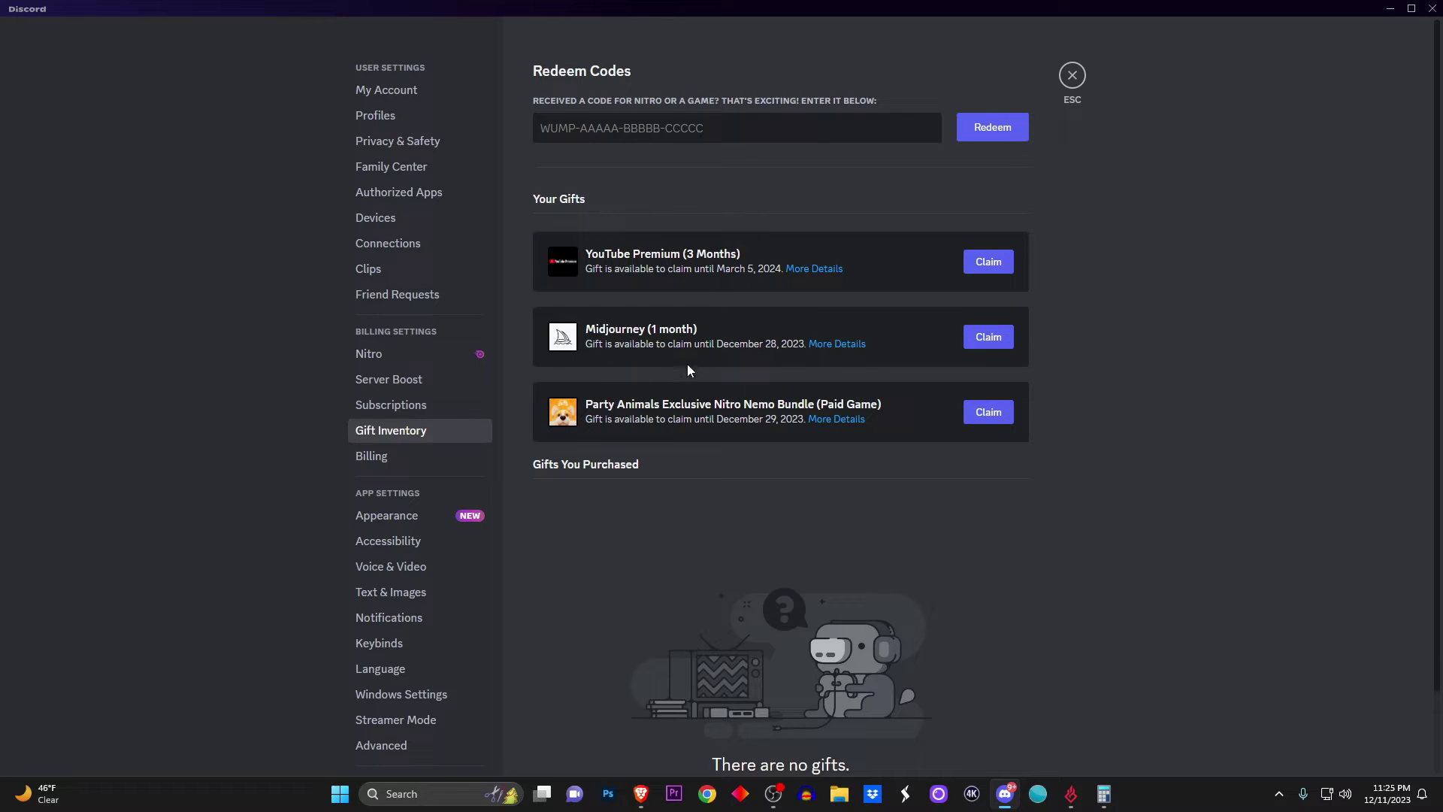
click(994, 343)
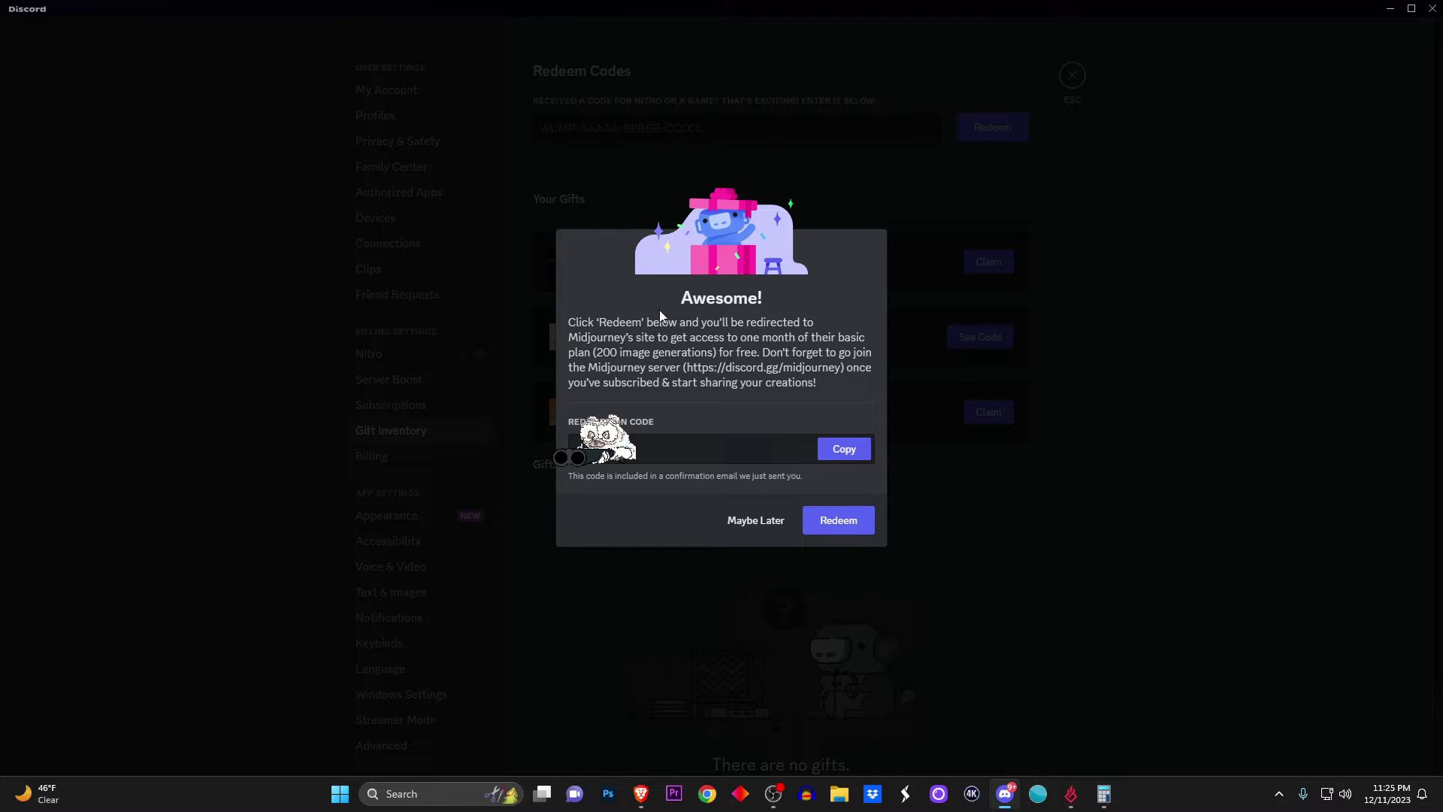
click(833, 454)
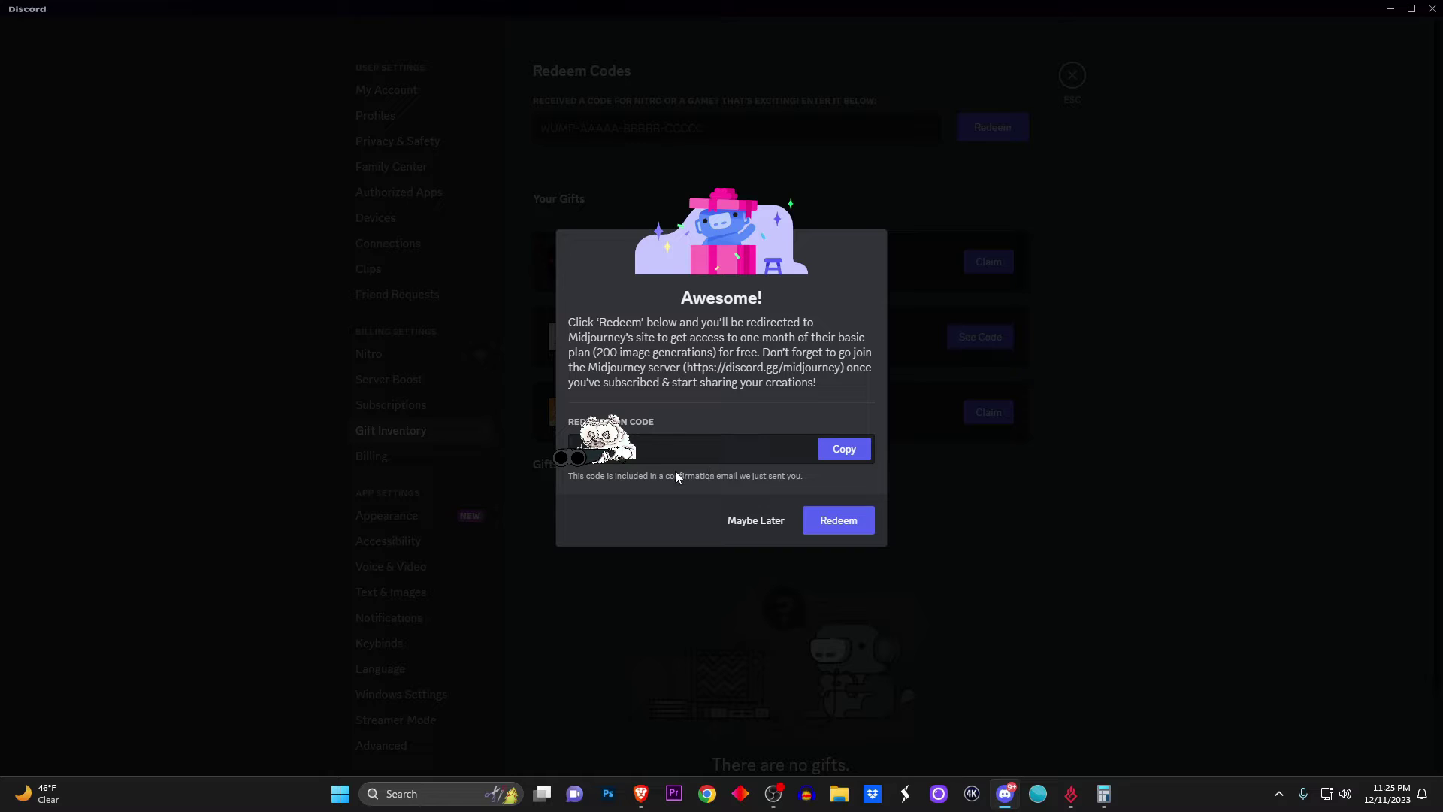
- Redeem the gift on Midjourney's site, authorizing Midjourney Bot to access the Discord account and confirming the code redemption
click(834, 524)
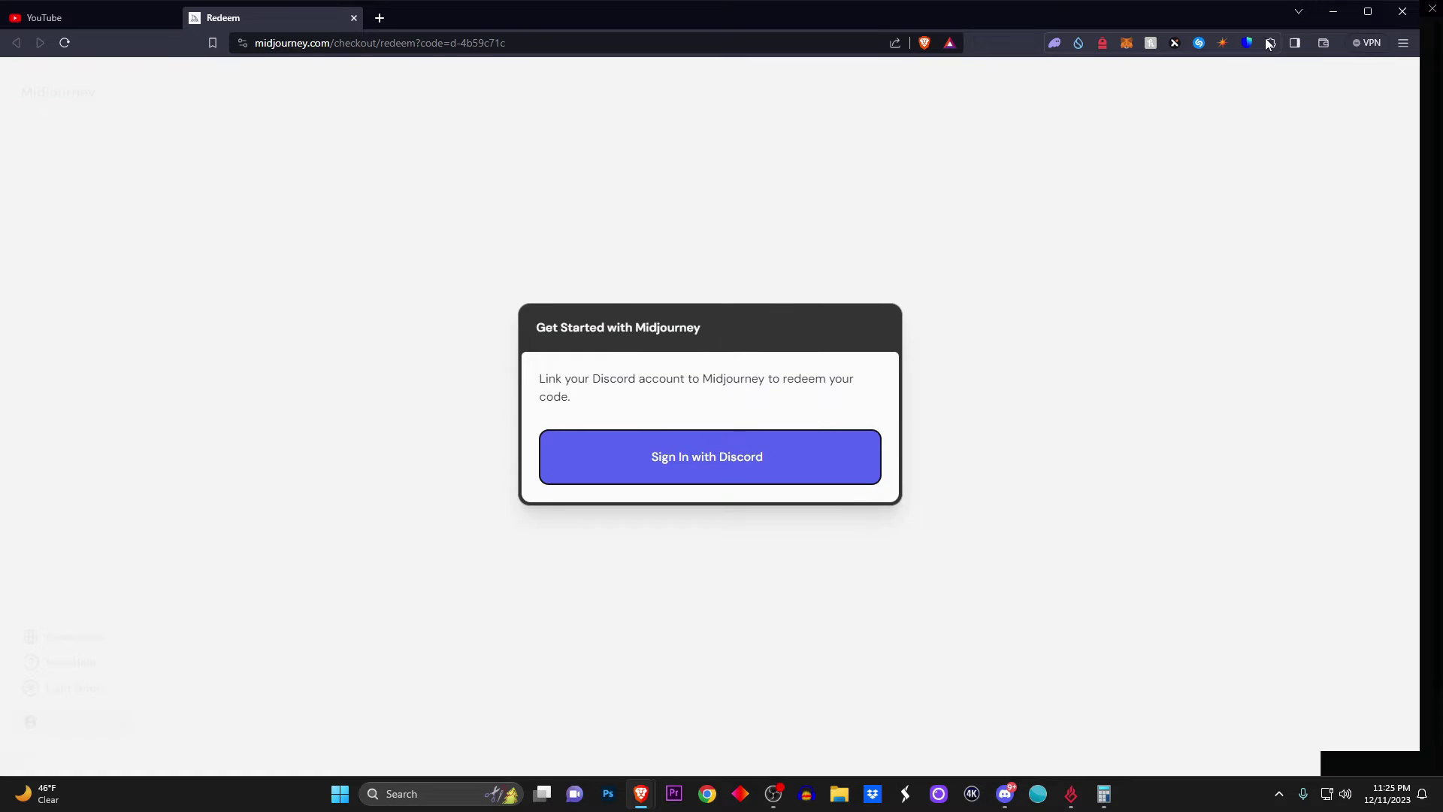
click(692, 472)
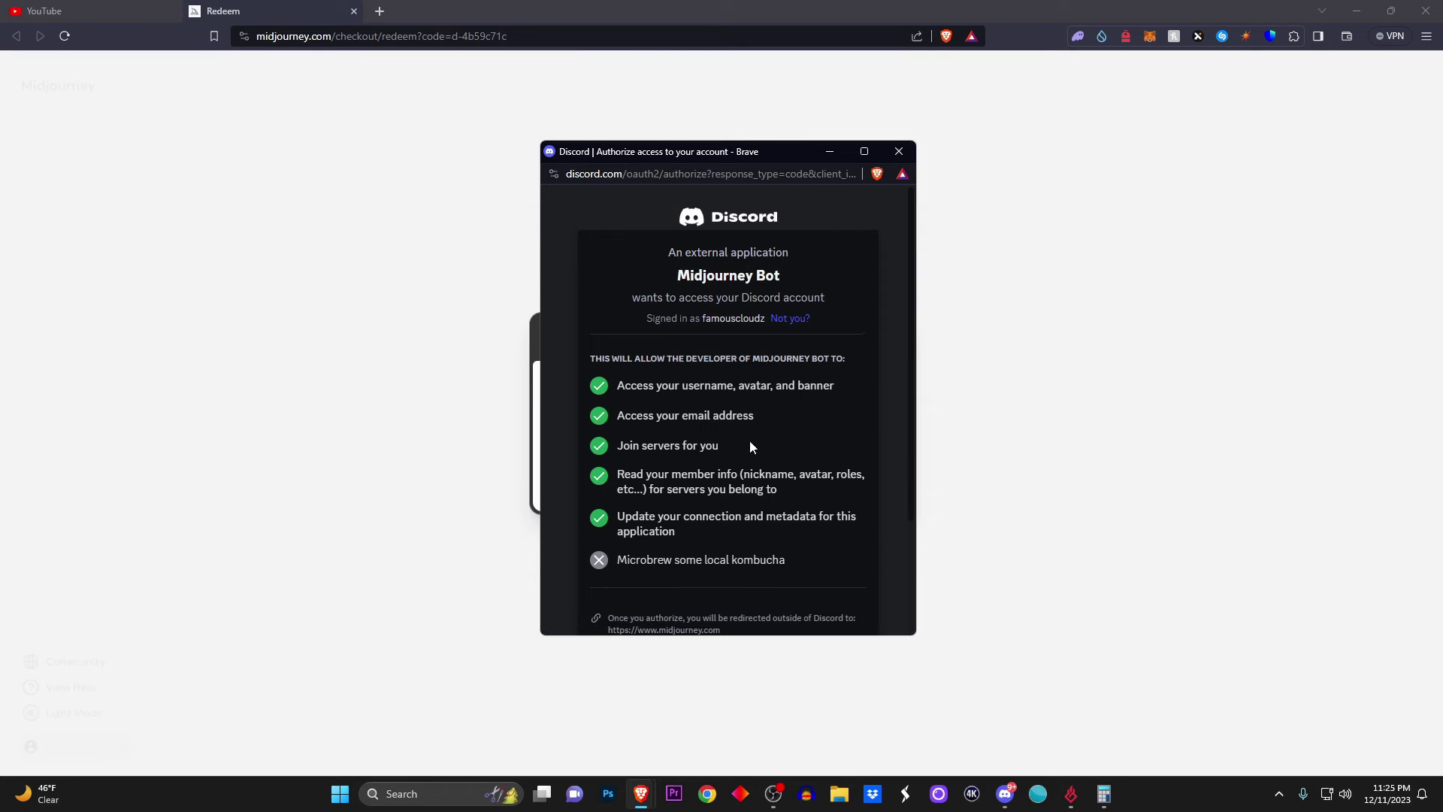
scroll(750, 440, down, 5)
click(831, 606)
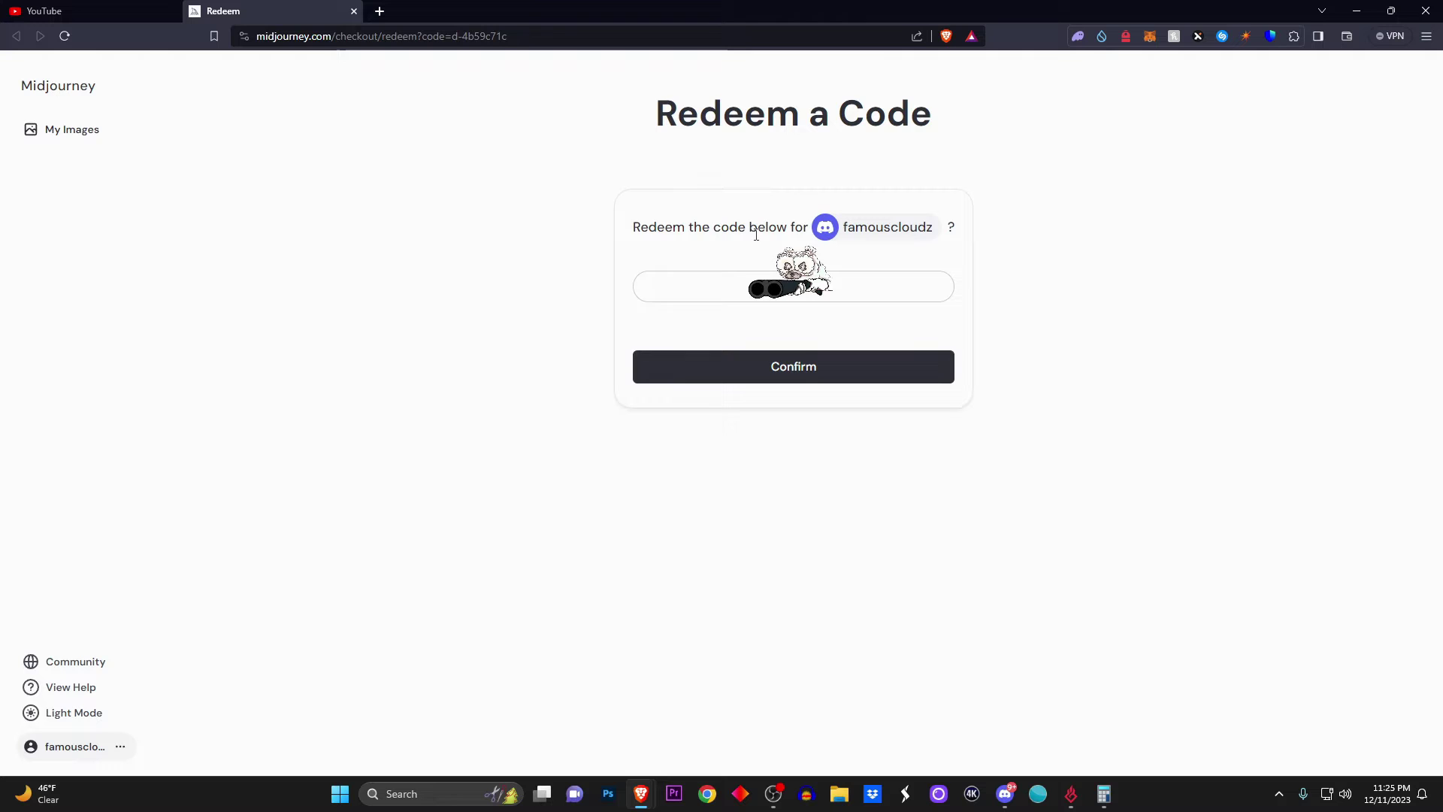
click(804, 369)
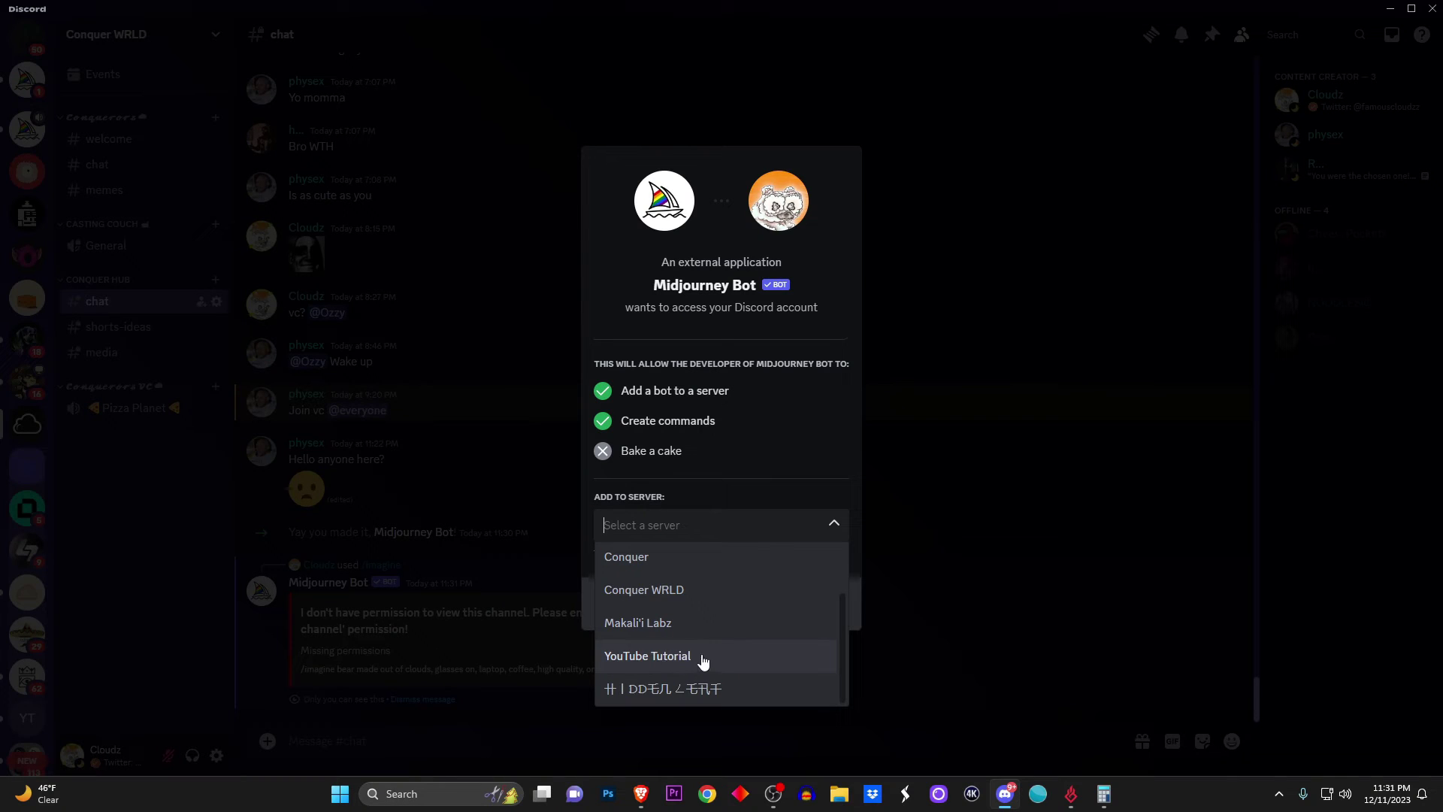
- Dismiss the open authorization dialog and start adding Midjourney Bot as an app from its profile in the Midjourney server
key(Escape)
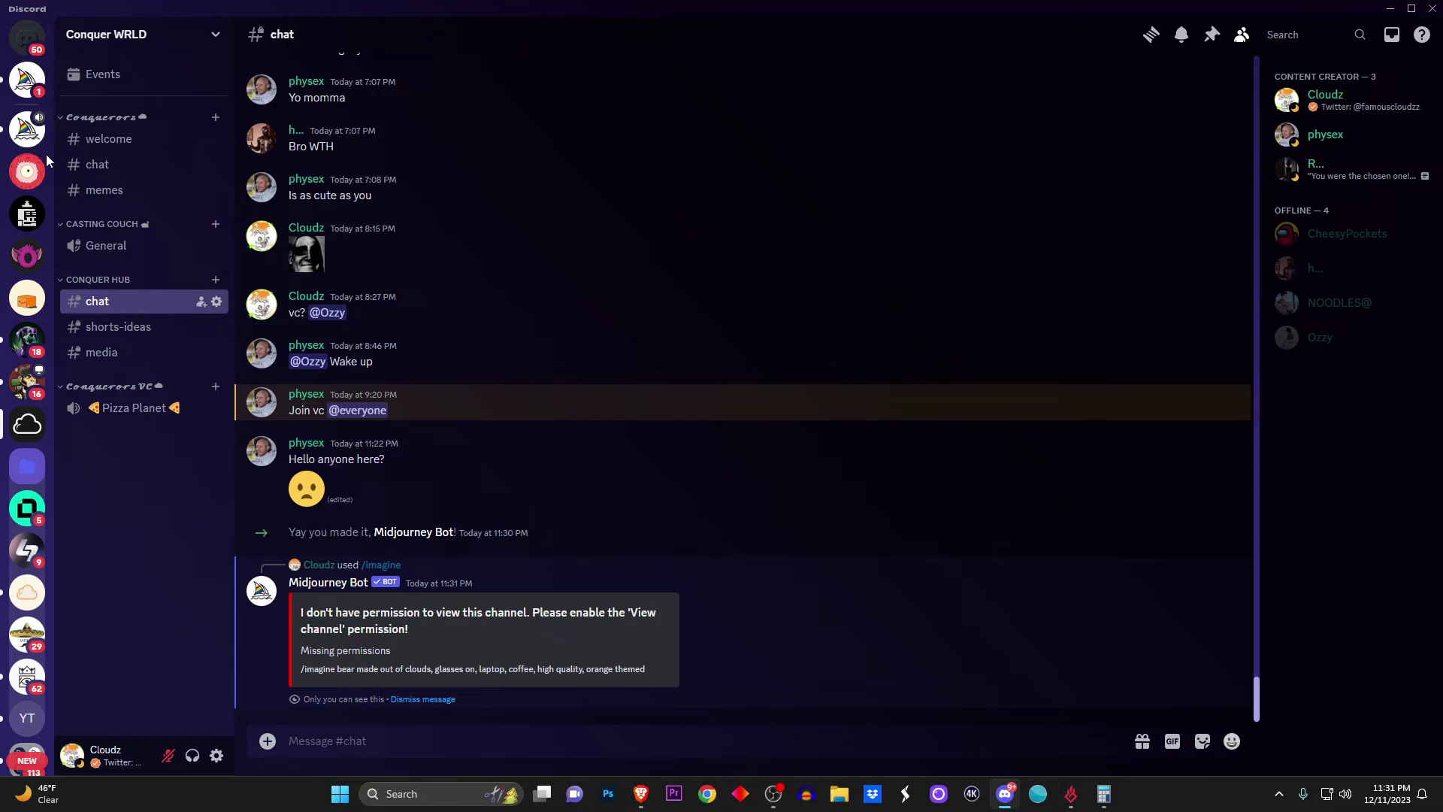
click(27, 129)
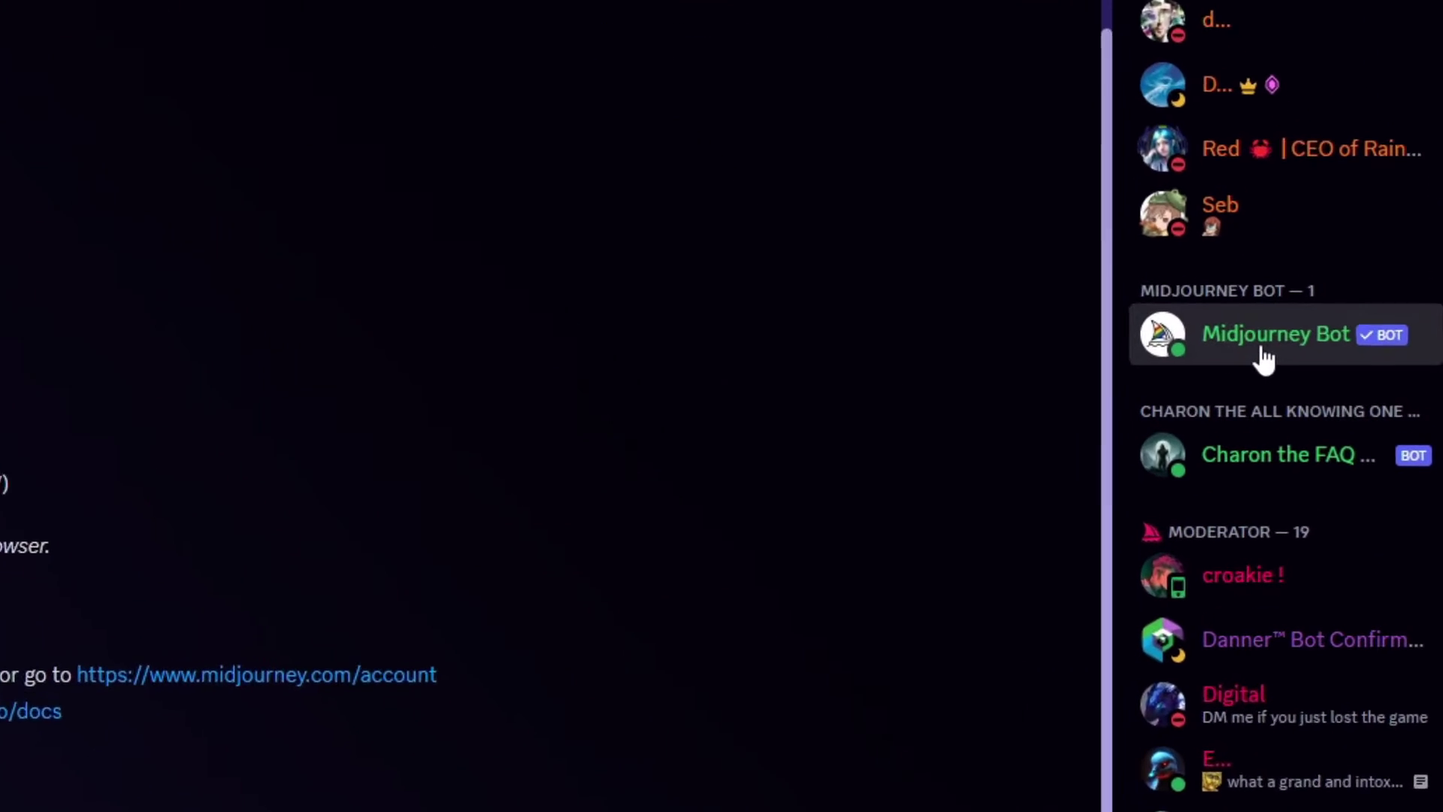
click(1340, 376)
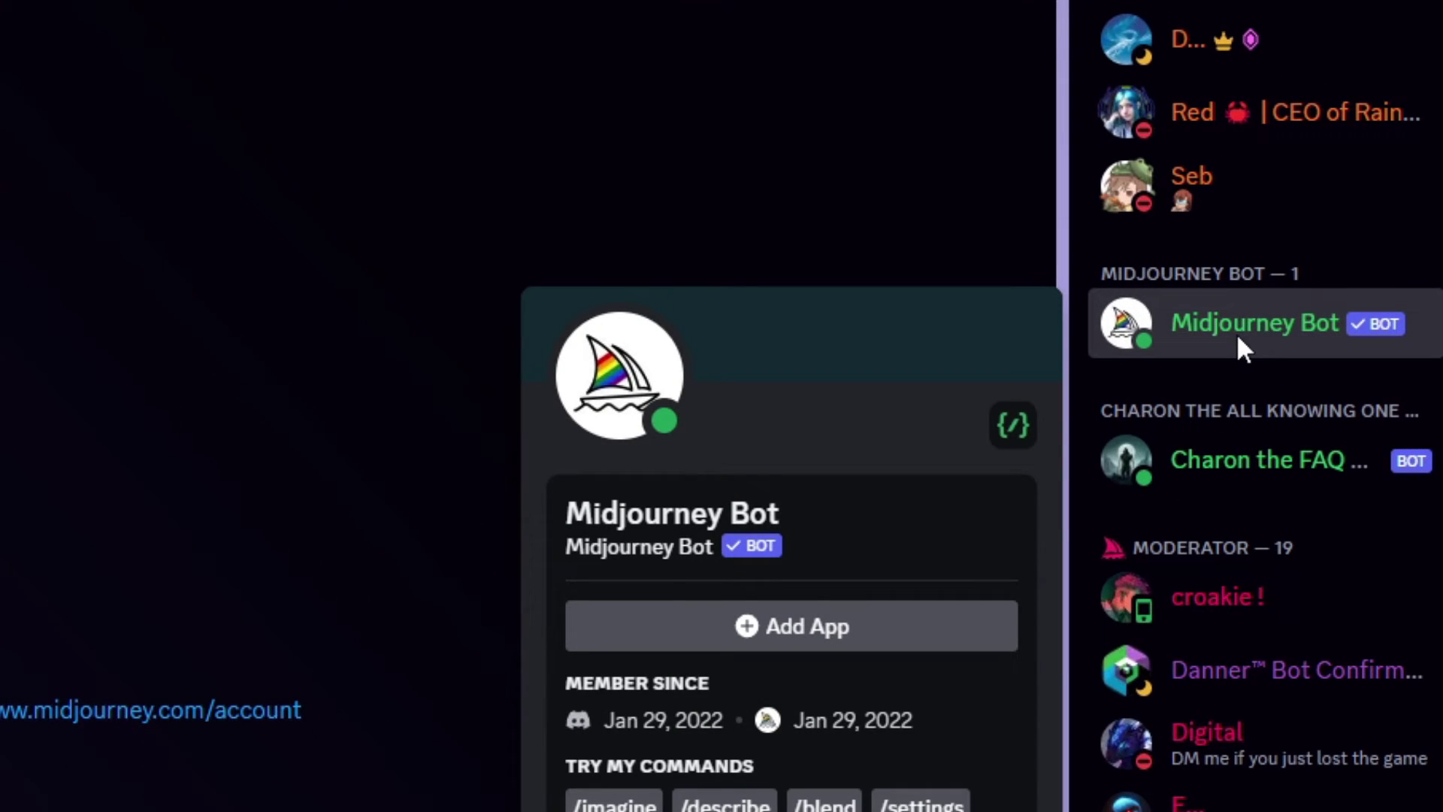
click(760, 642)
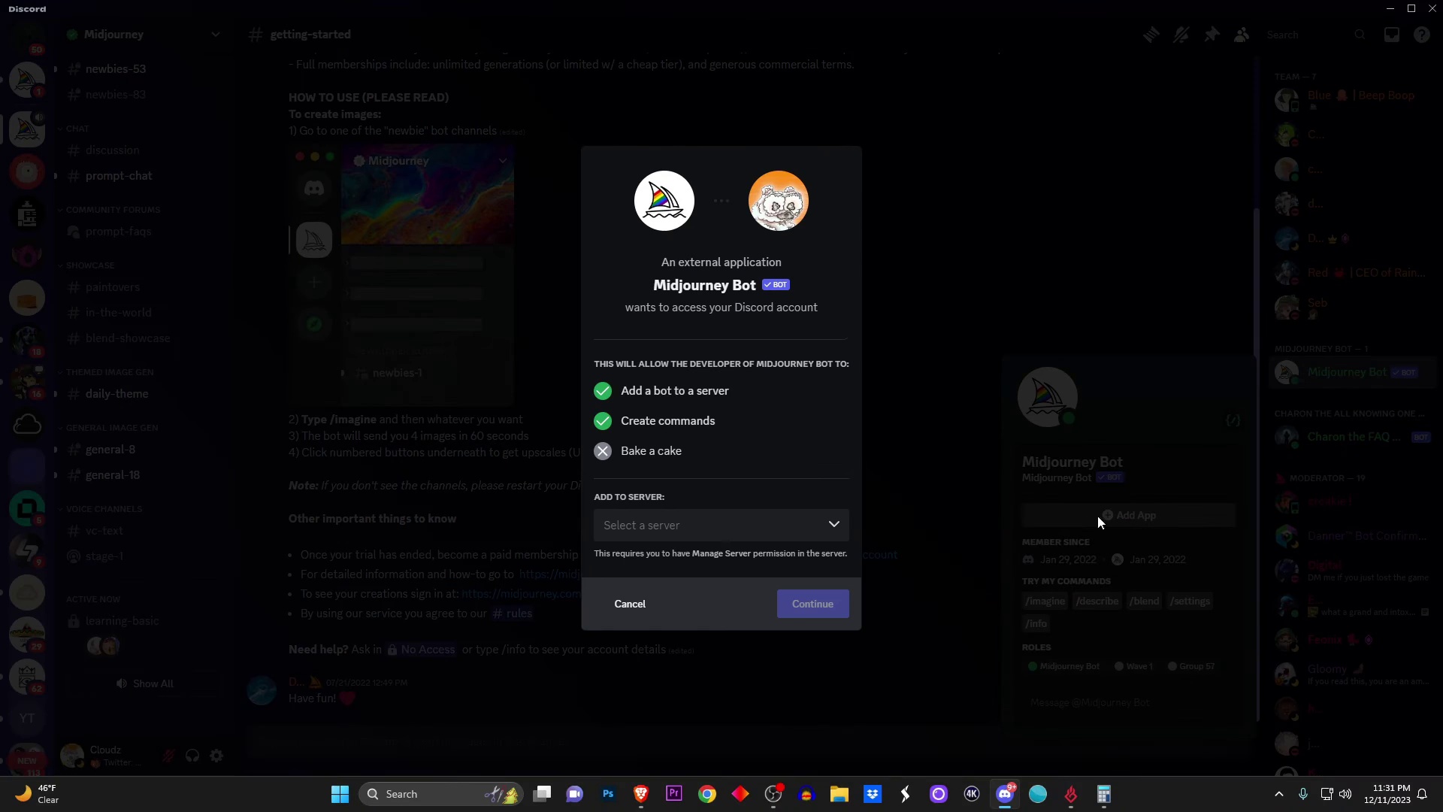
- Add Midjourney Bot to the YouTube Tutorial server, authorize all requested permissions and complete the human check
click(704, 533)
scroll(692, 641, down, 2)
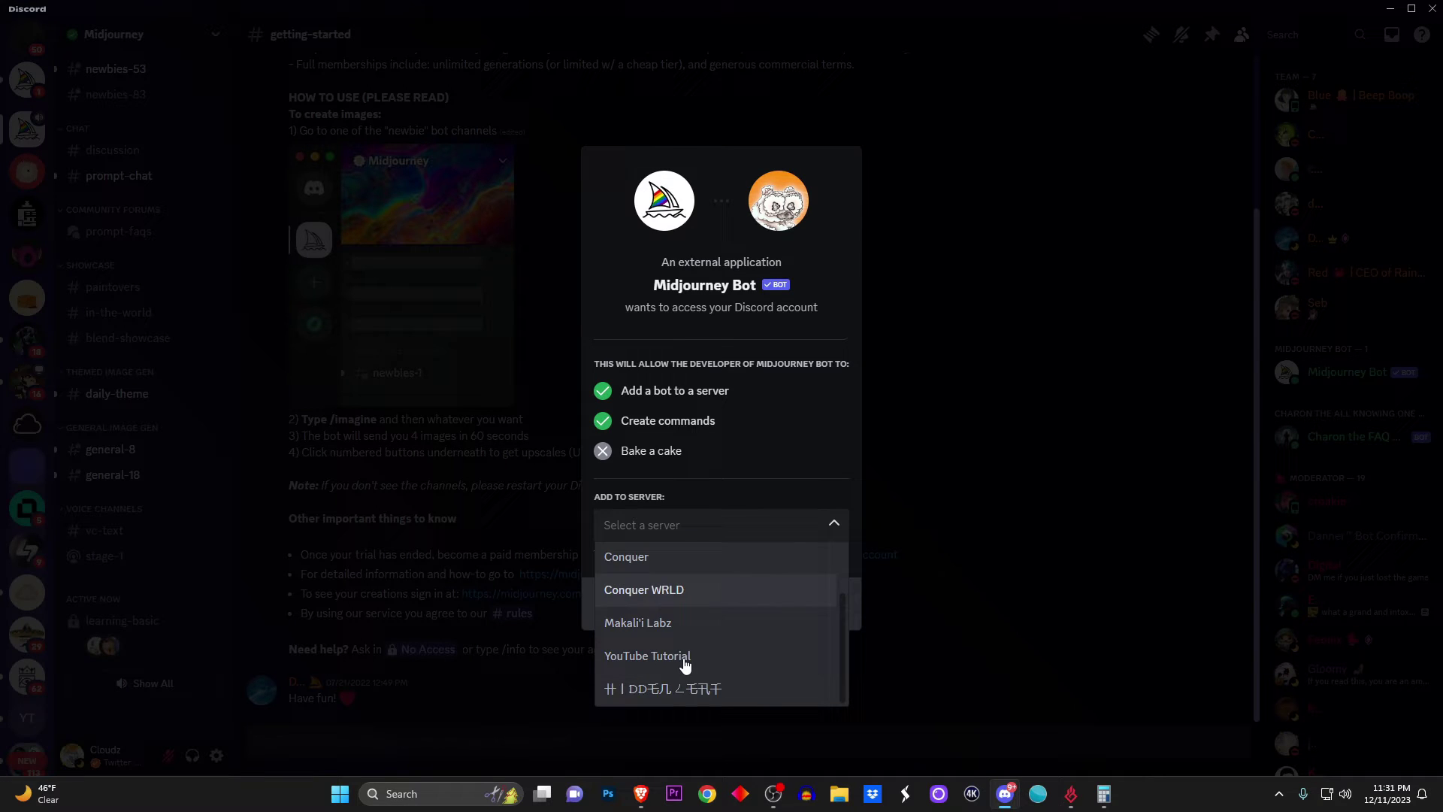
click(664, 658)
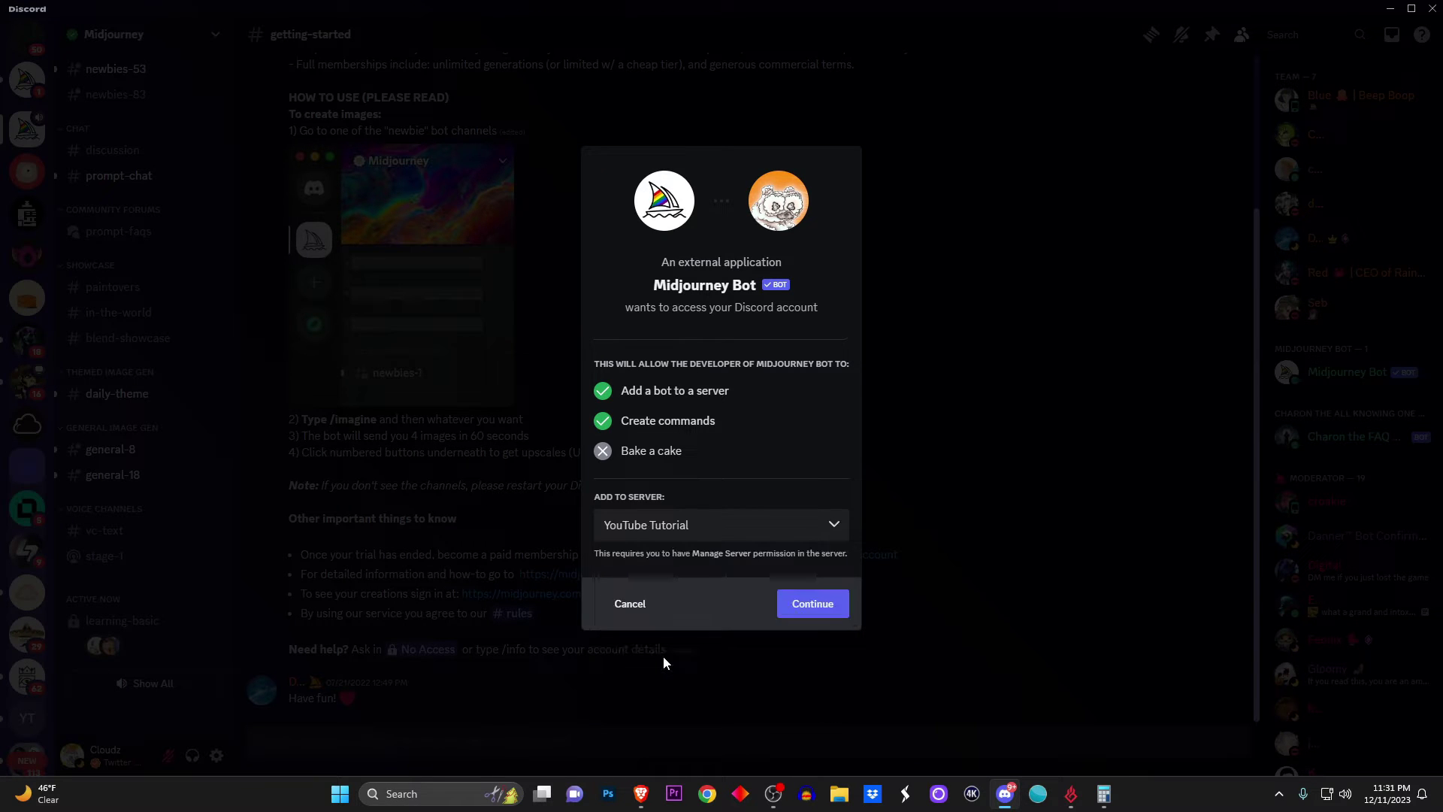
click(801, 608)
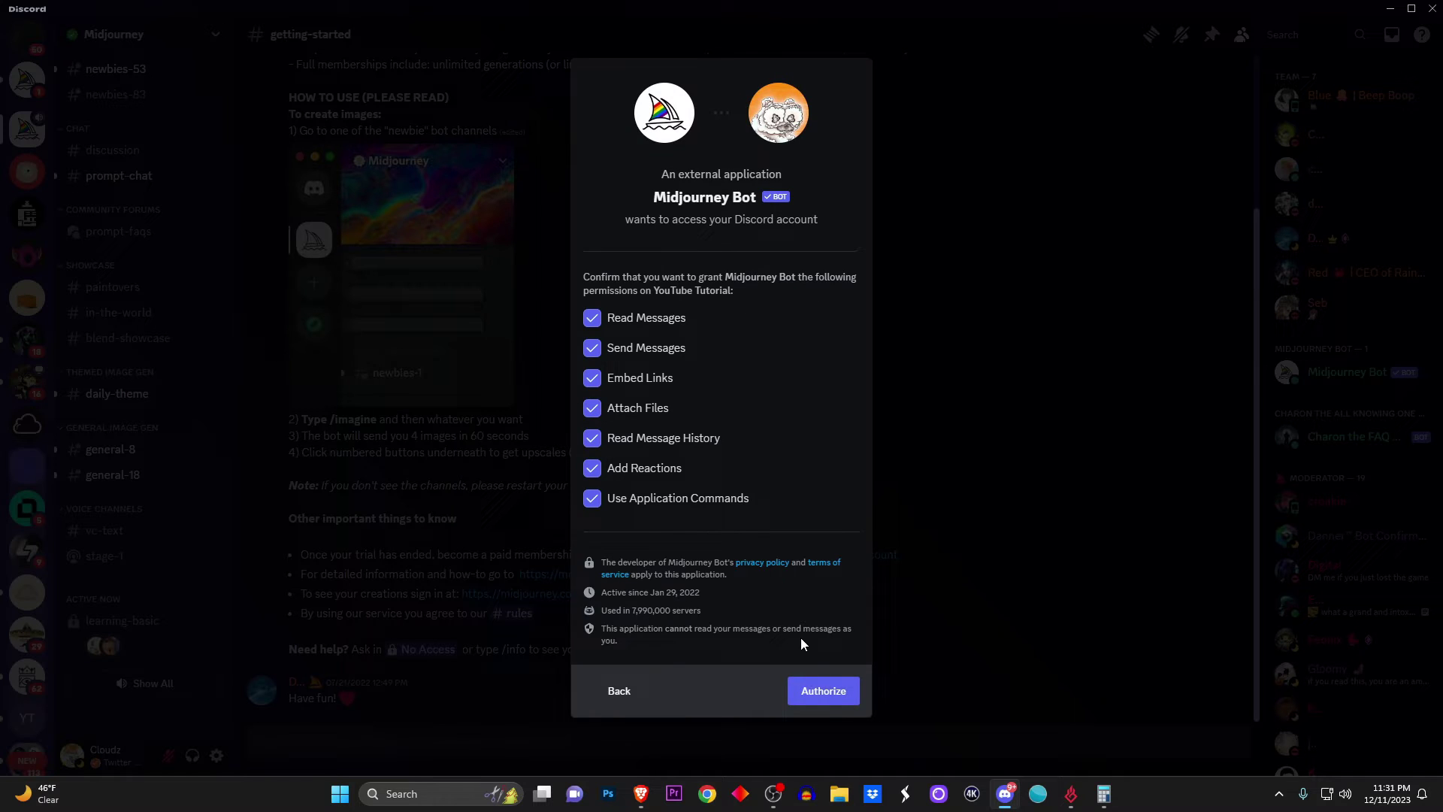
click(813, 693)
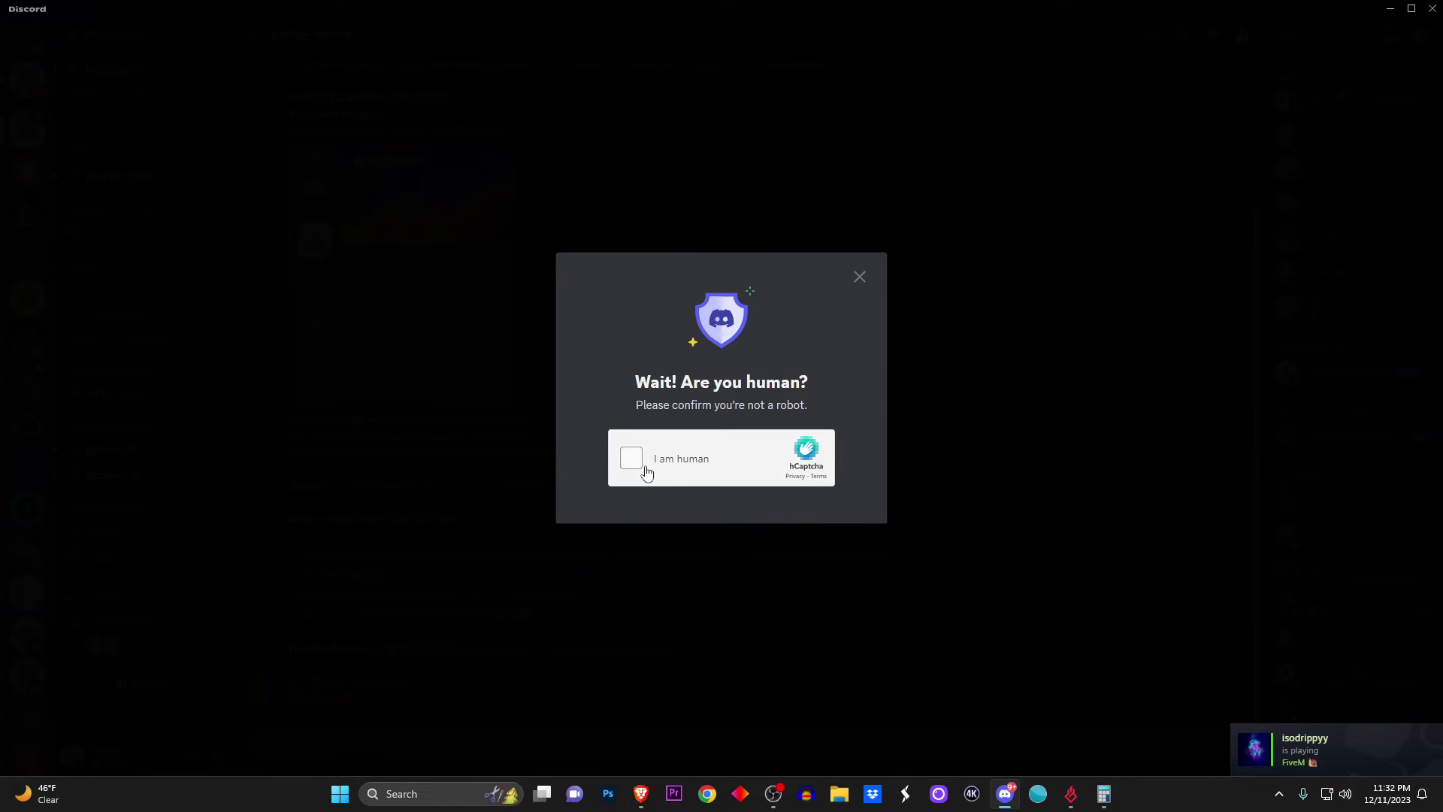
click(645, 467)
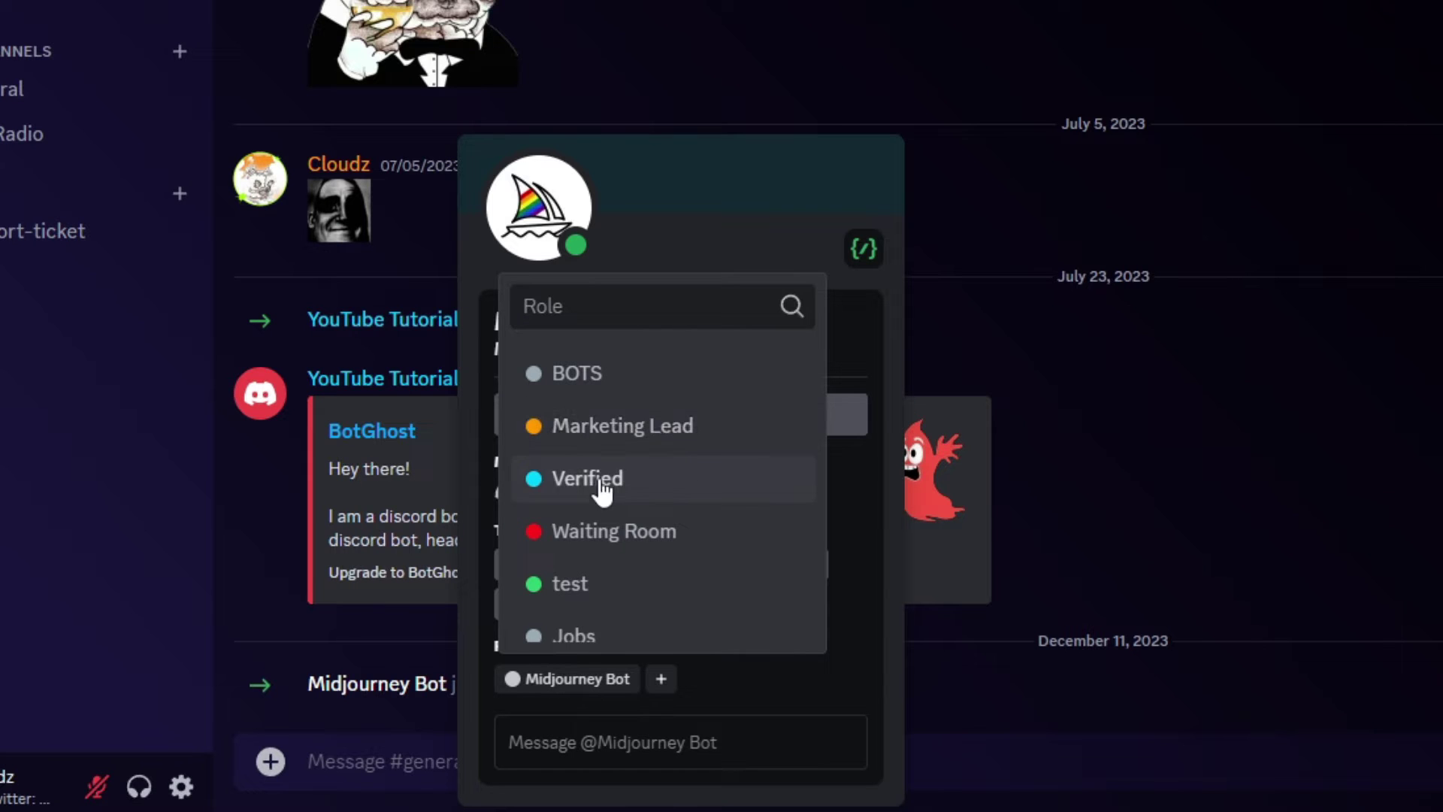
- Assign the Verified, BOTS and Marketing Lead roles to Midjourney Bot in the YouTube Tutorial server
click(603, 480)
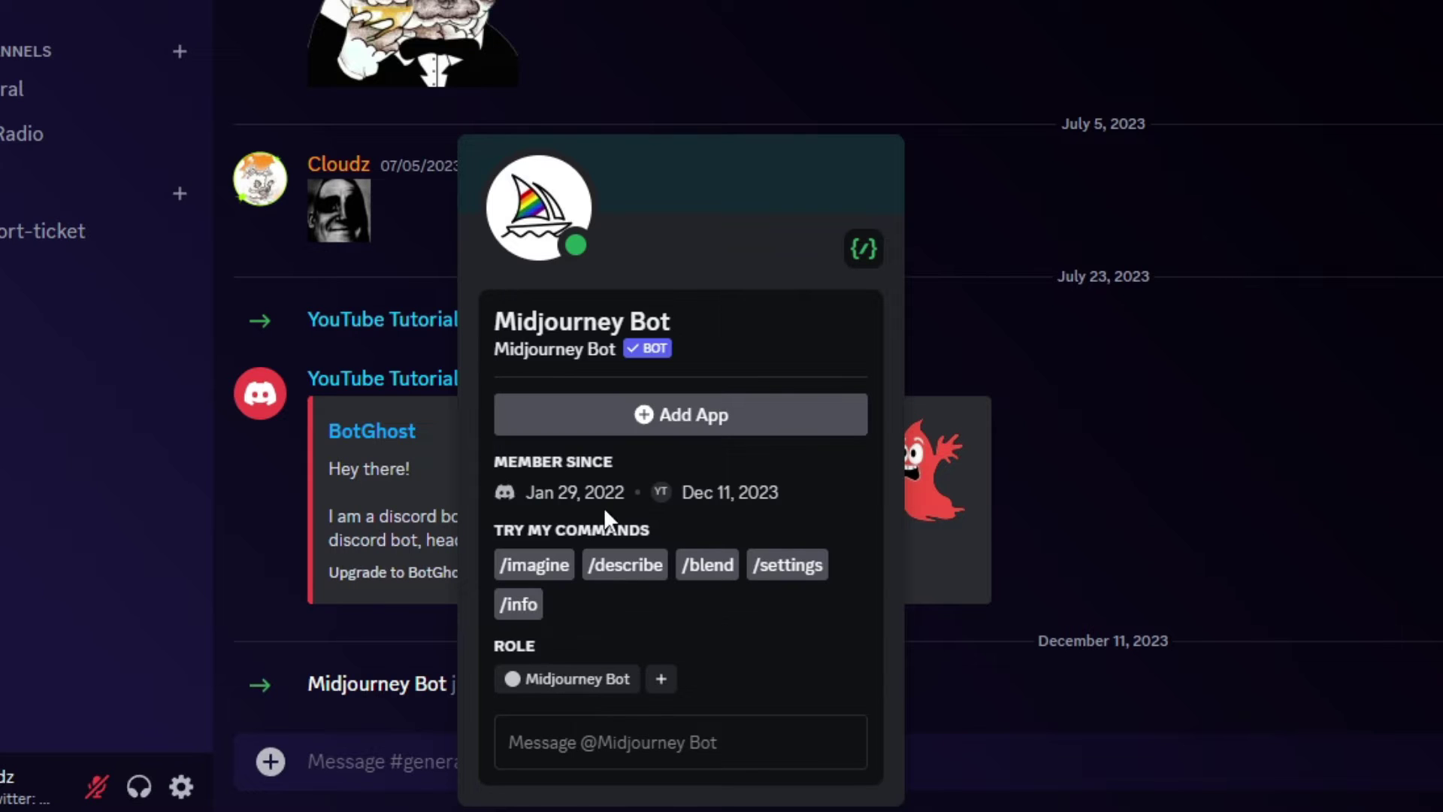
click(762, 679)
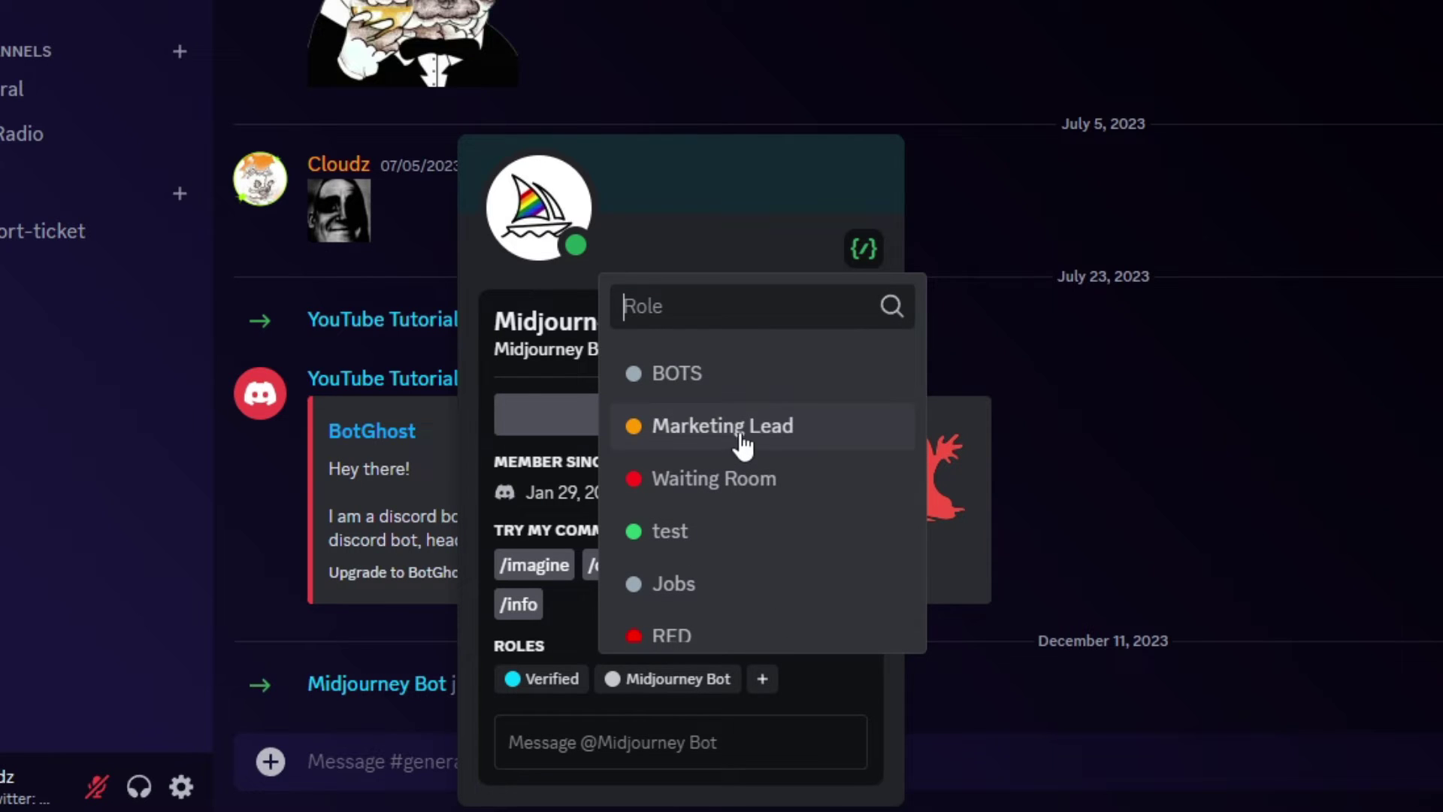
key(Escape)
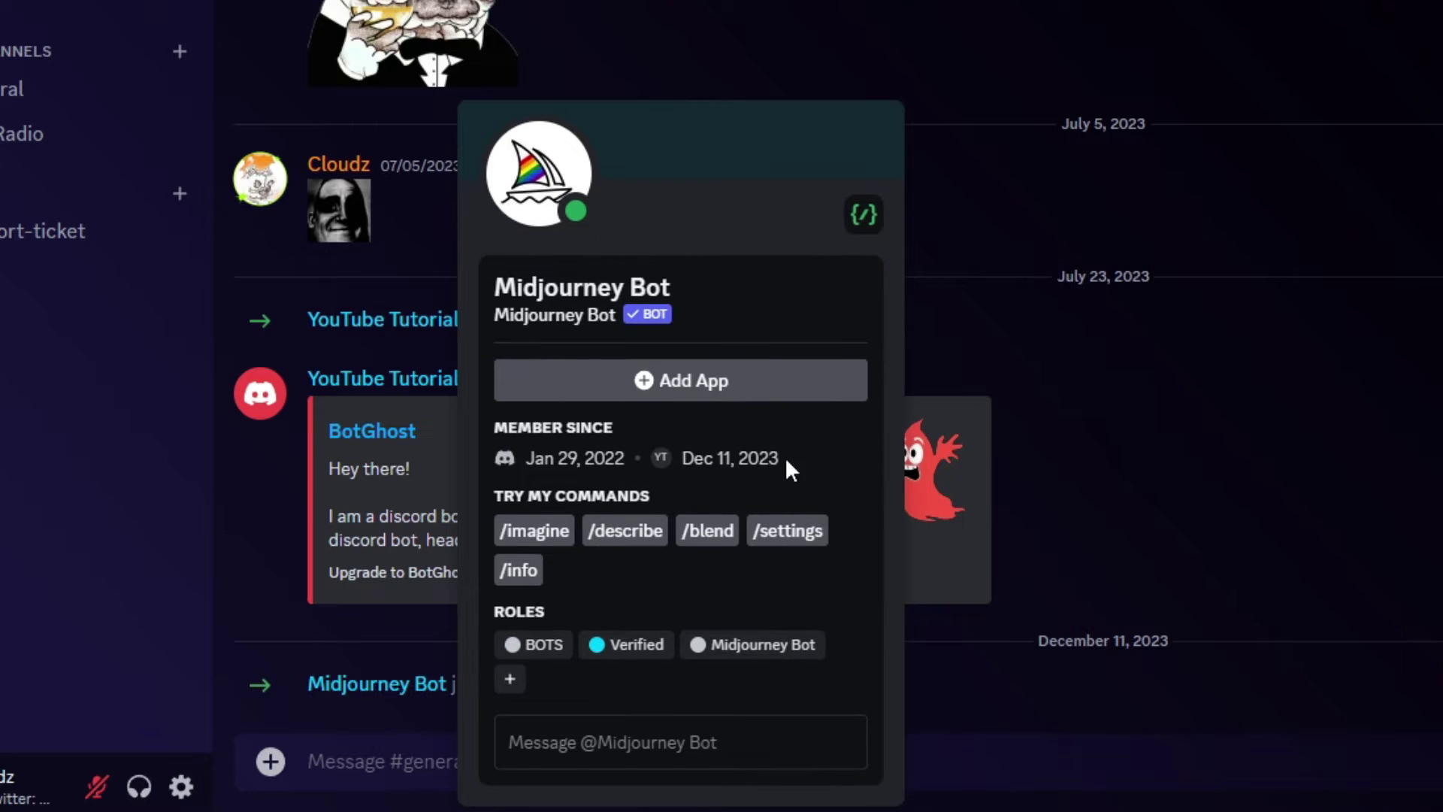
click(512, 680)
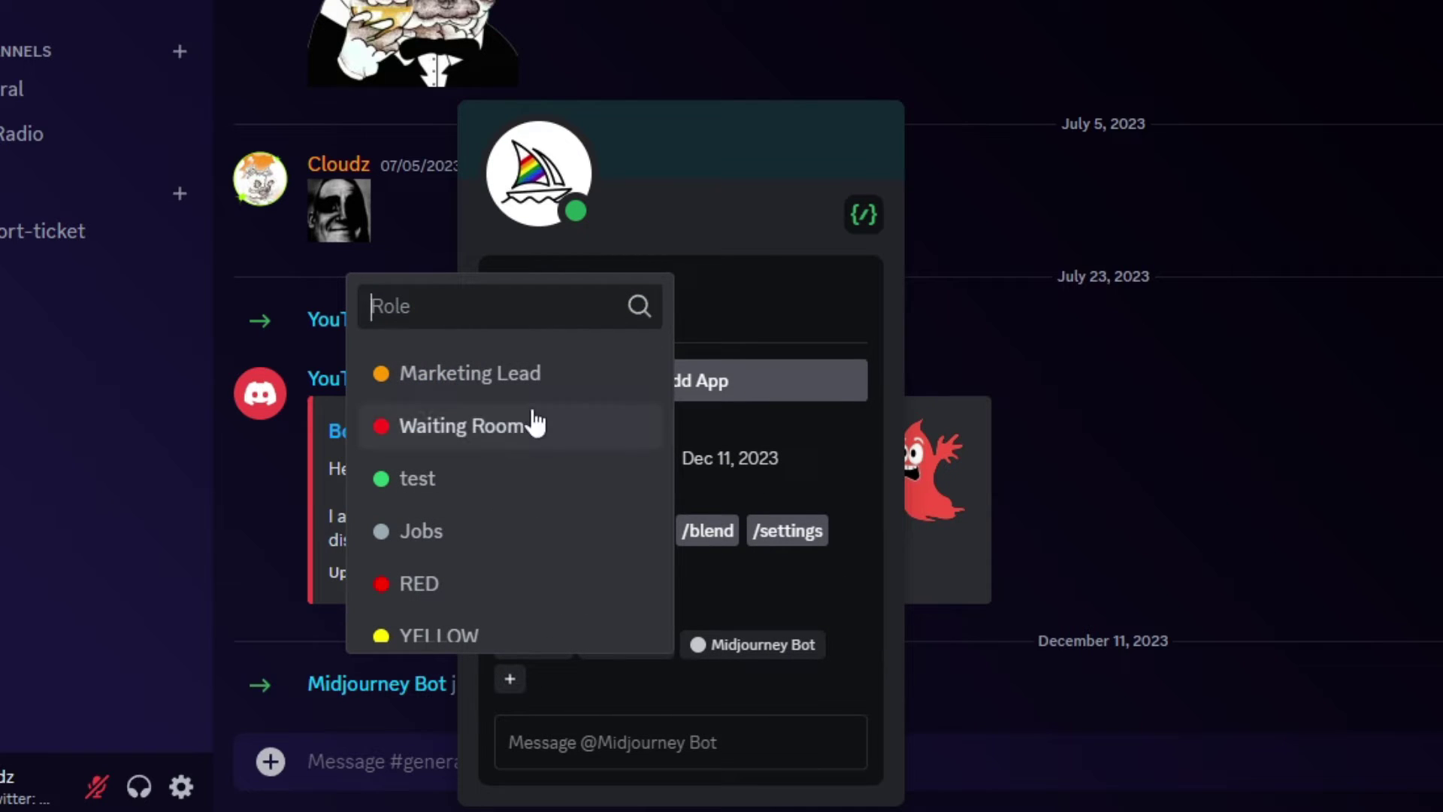
click(550, 389)
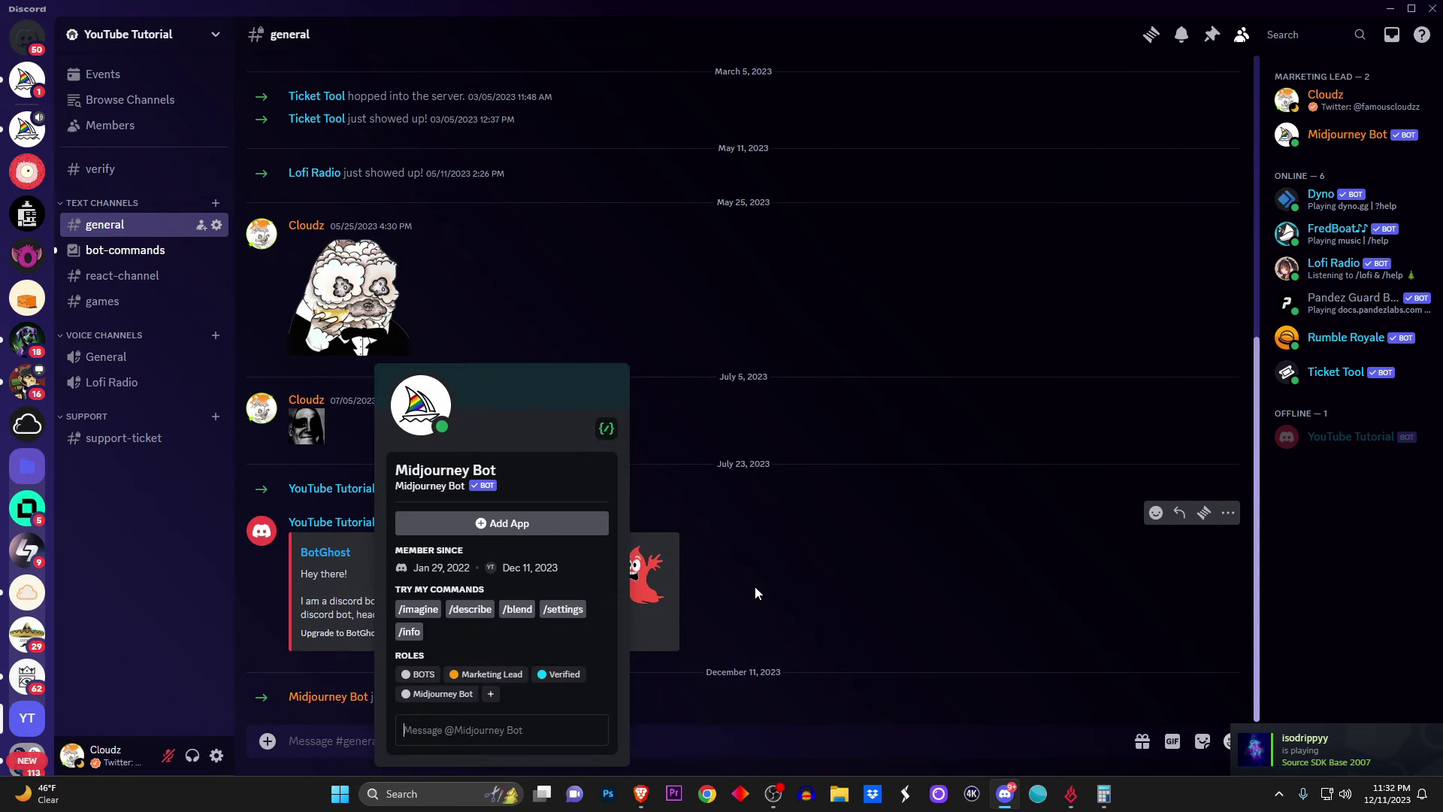
click(1122, 495)
- Send Midjourney's /imagine command in the general channel with the prompt "bear made out of clouds, laptop, glasses on, orange theme, high quality, coffee"
text(/)
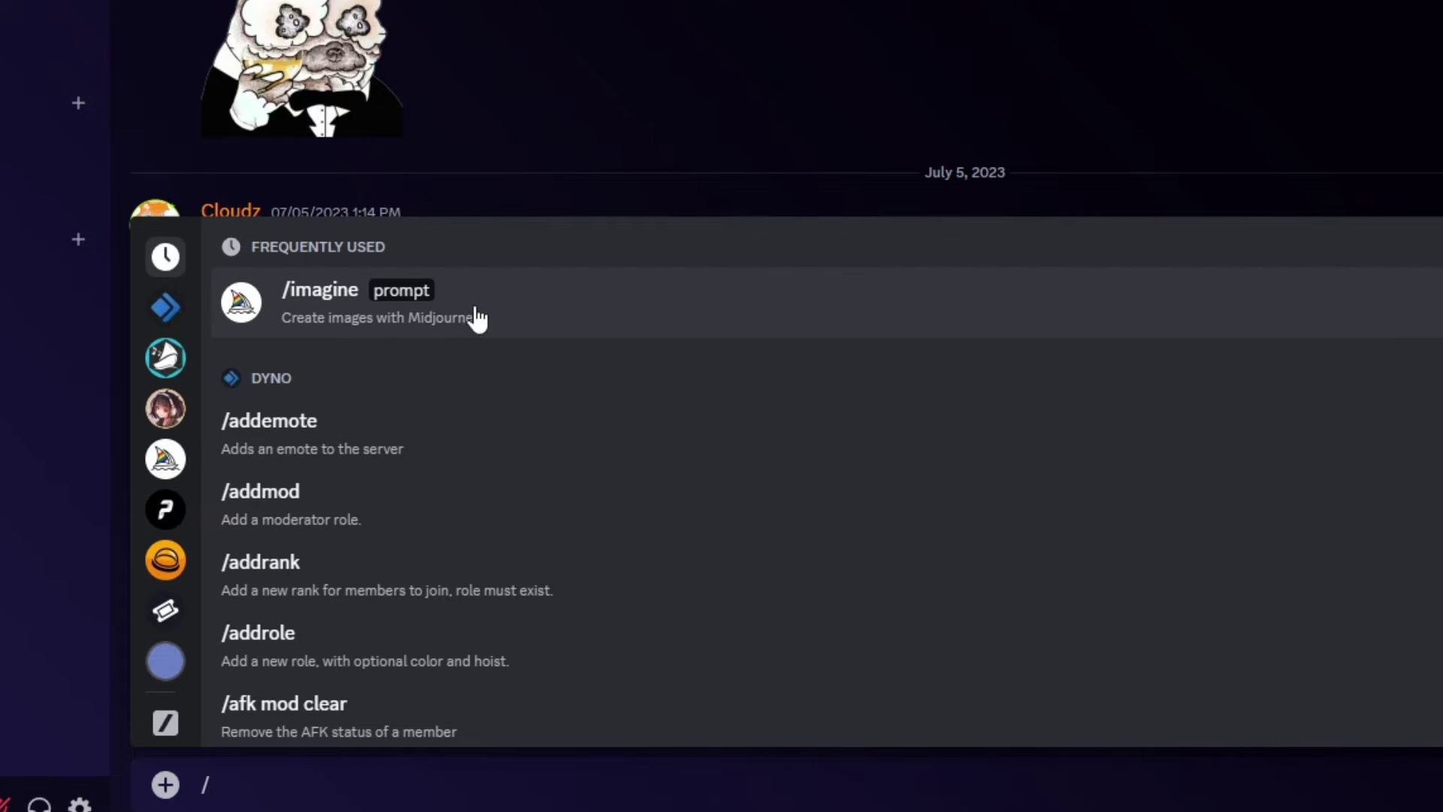
click(165, 459)
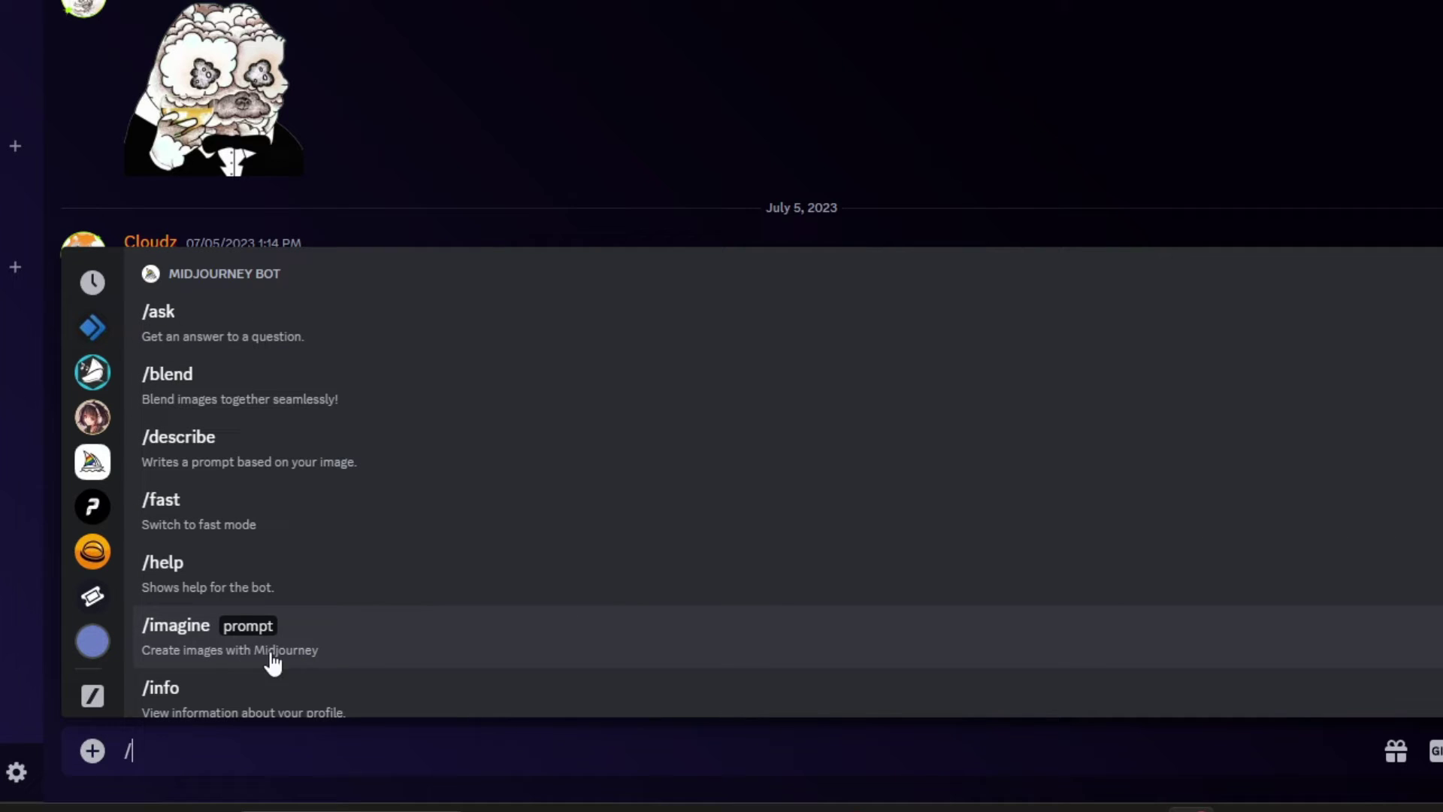
click(331, 656)
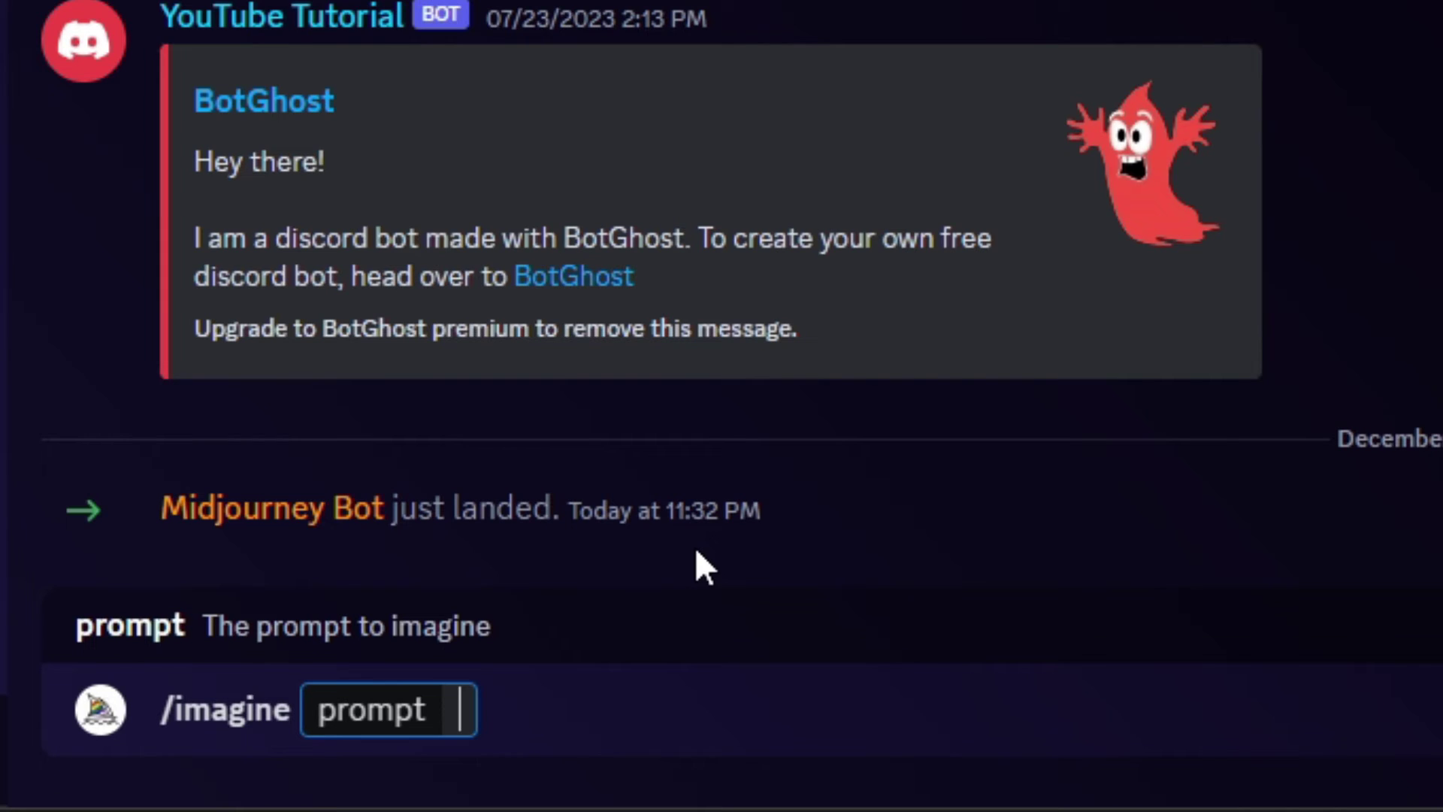
text(bear m)
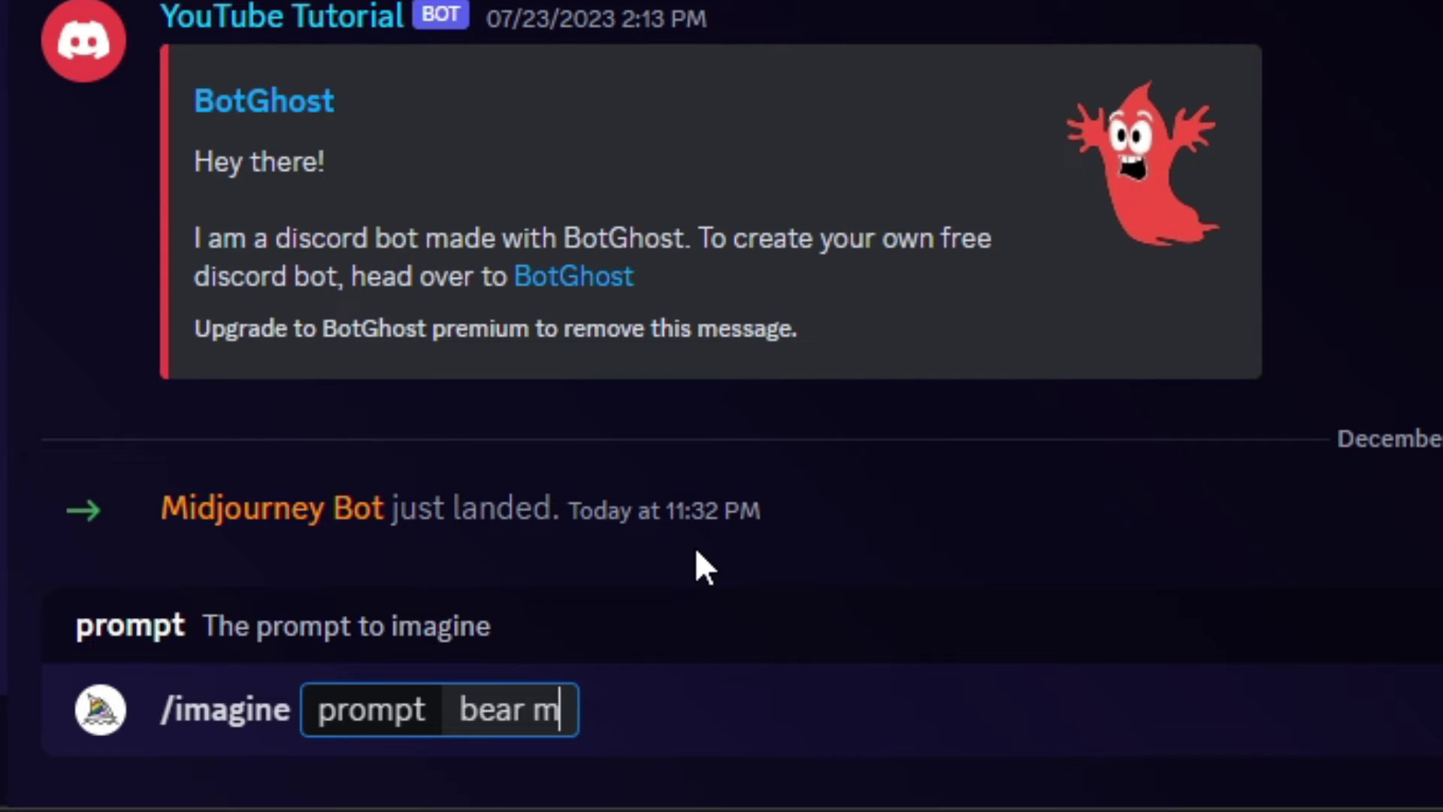
text(ade out of cloud)
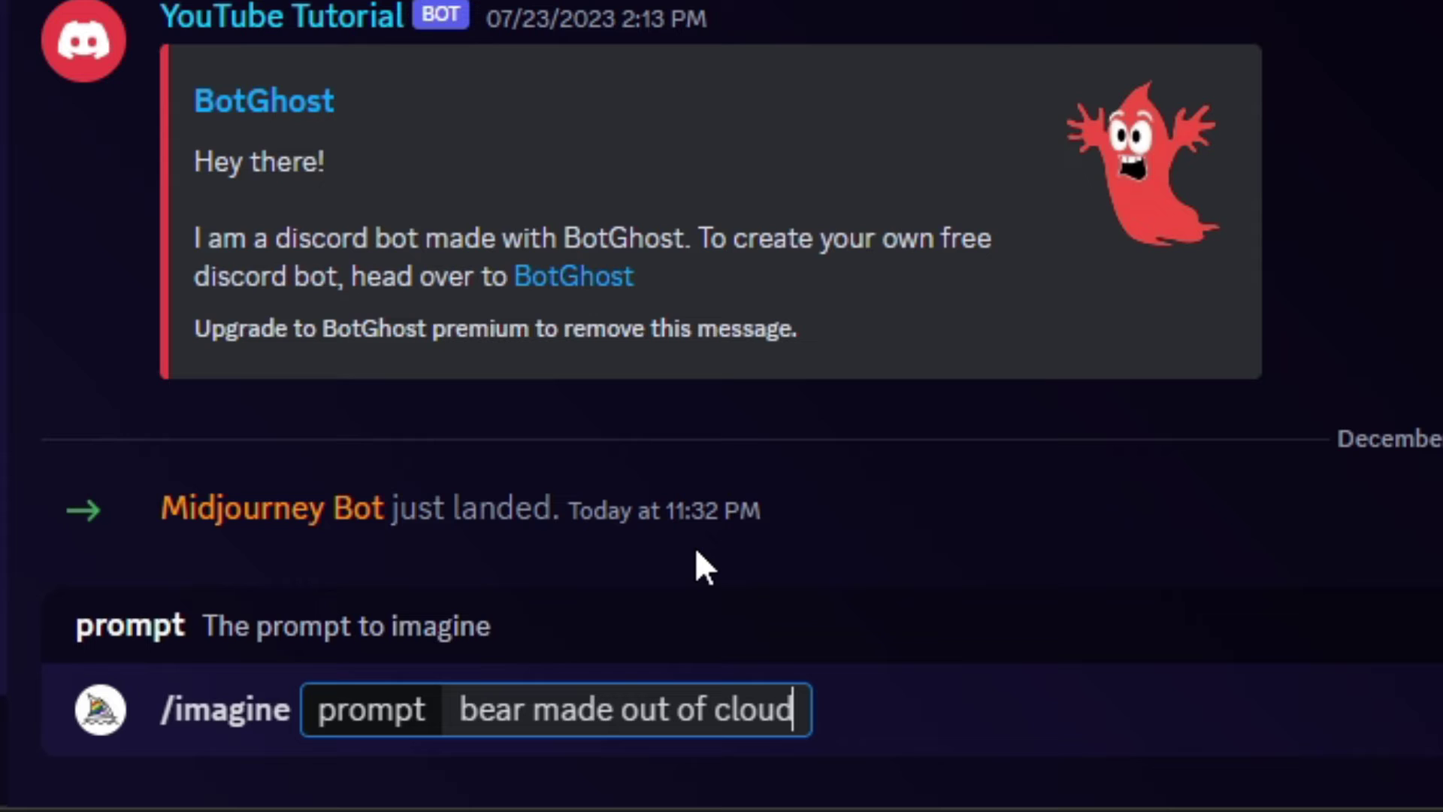
text(s, lapto)
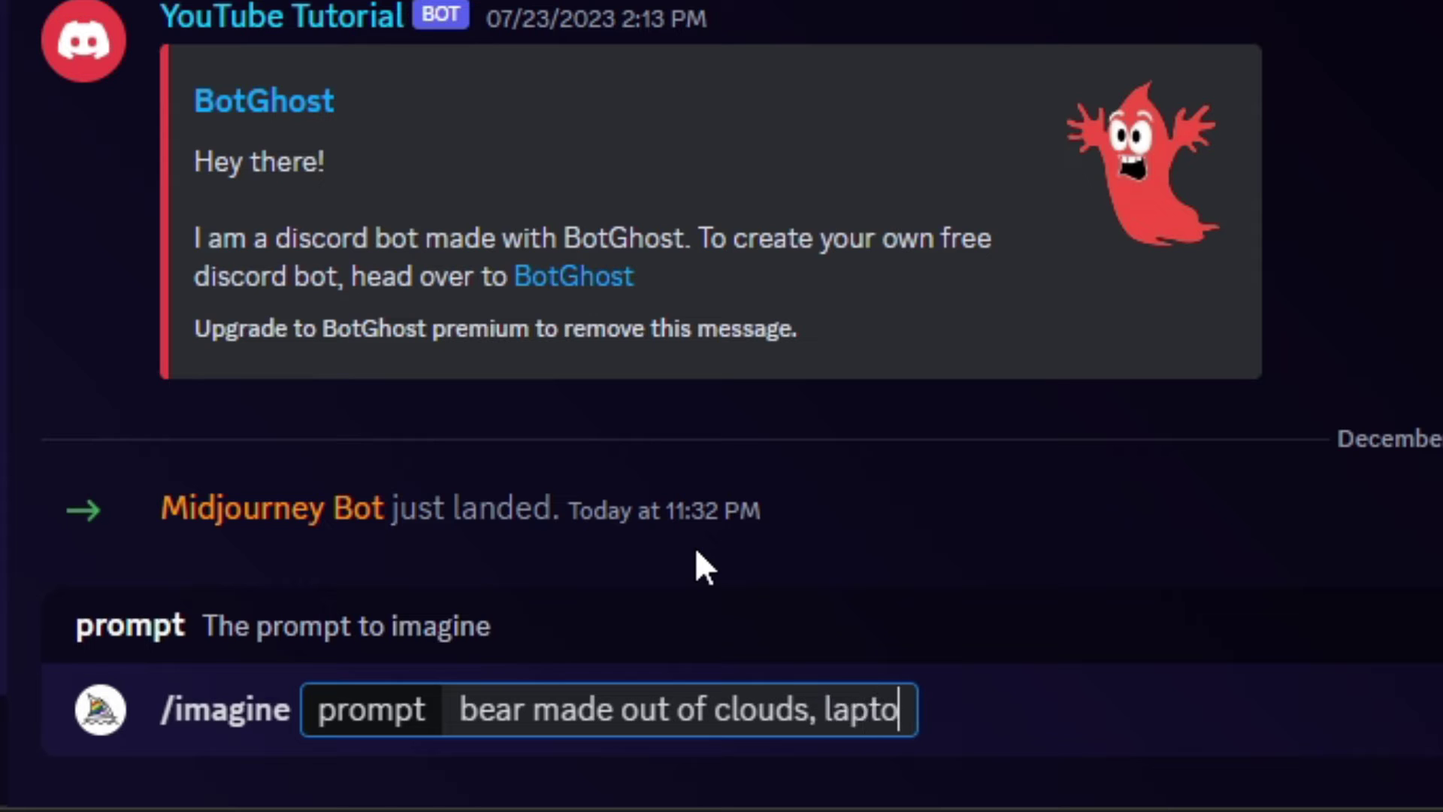
text(p, gla)
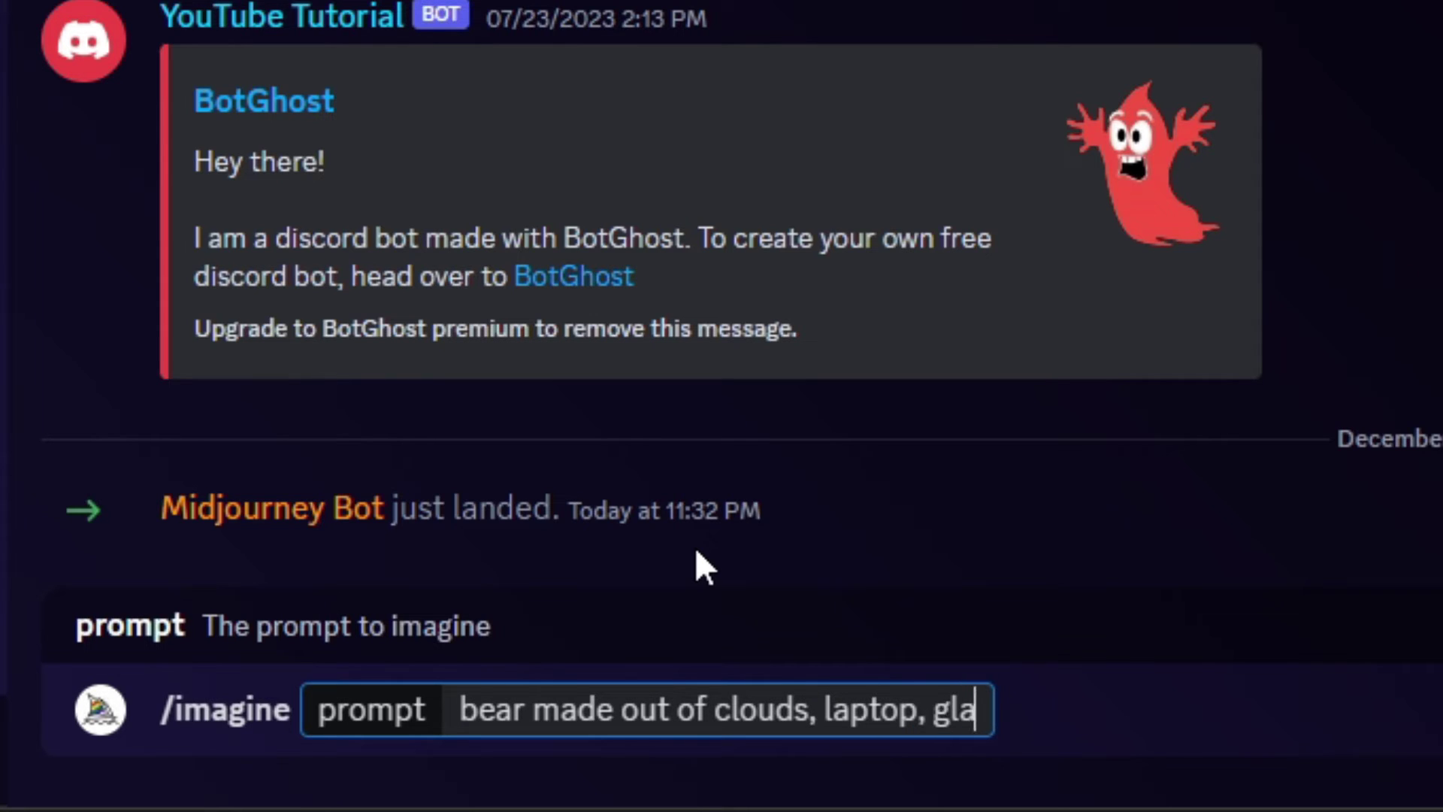
text(sses on,)
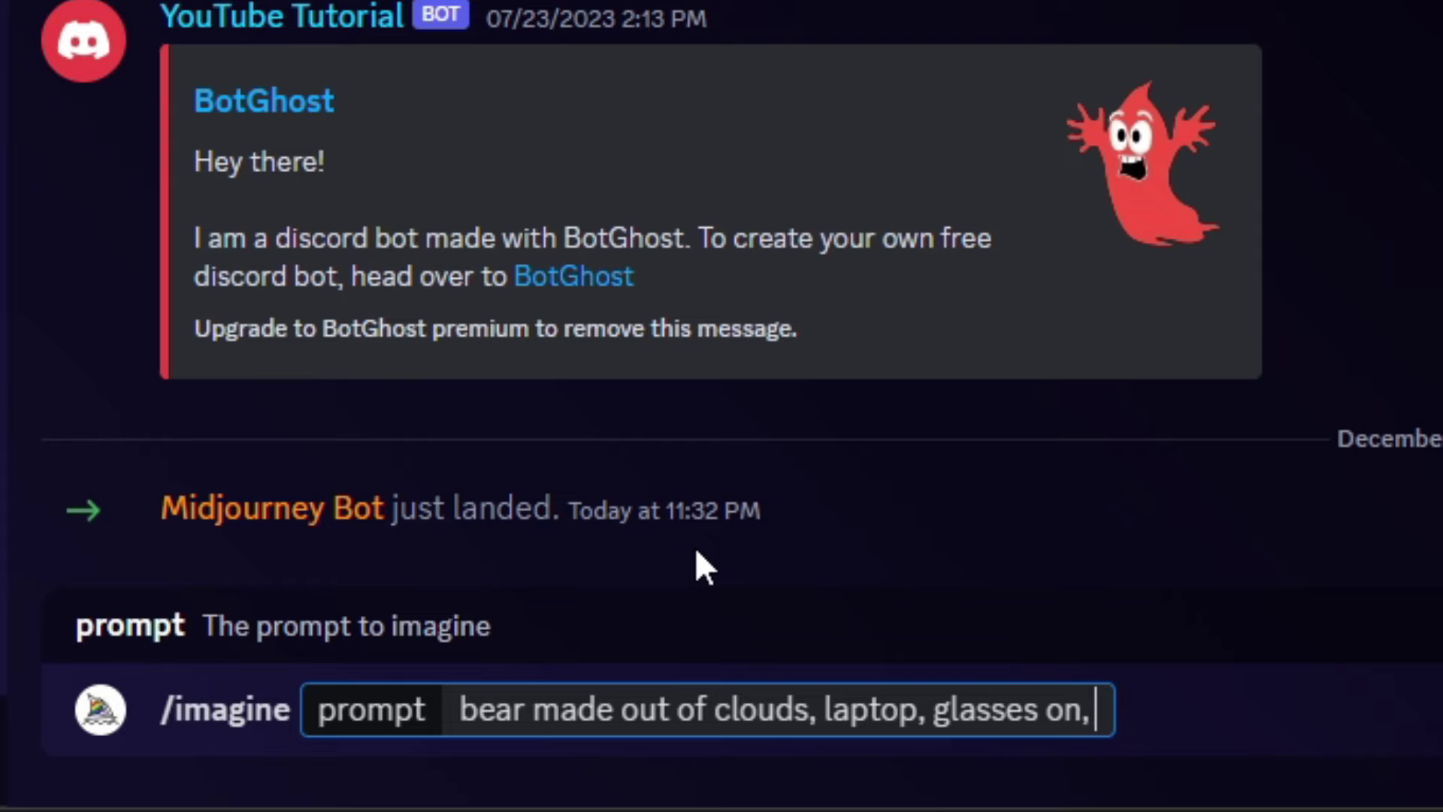
text( orange theme)
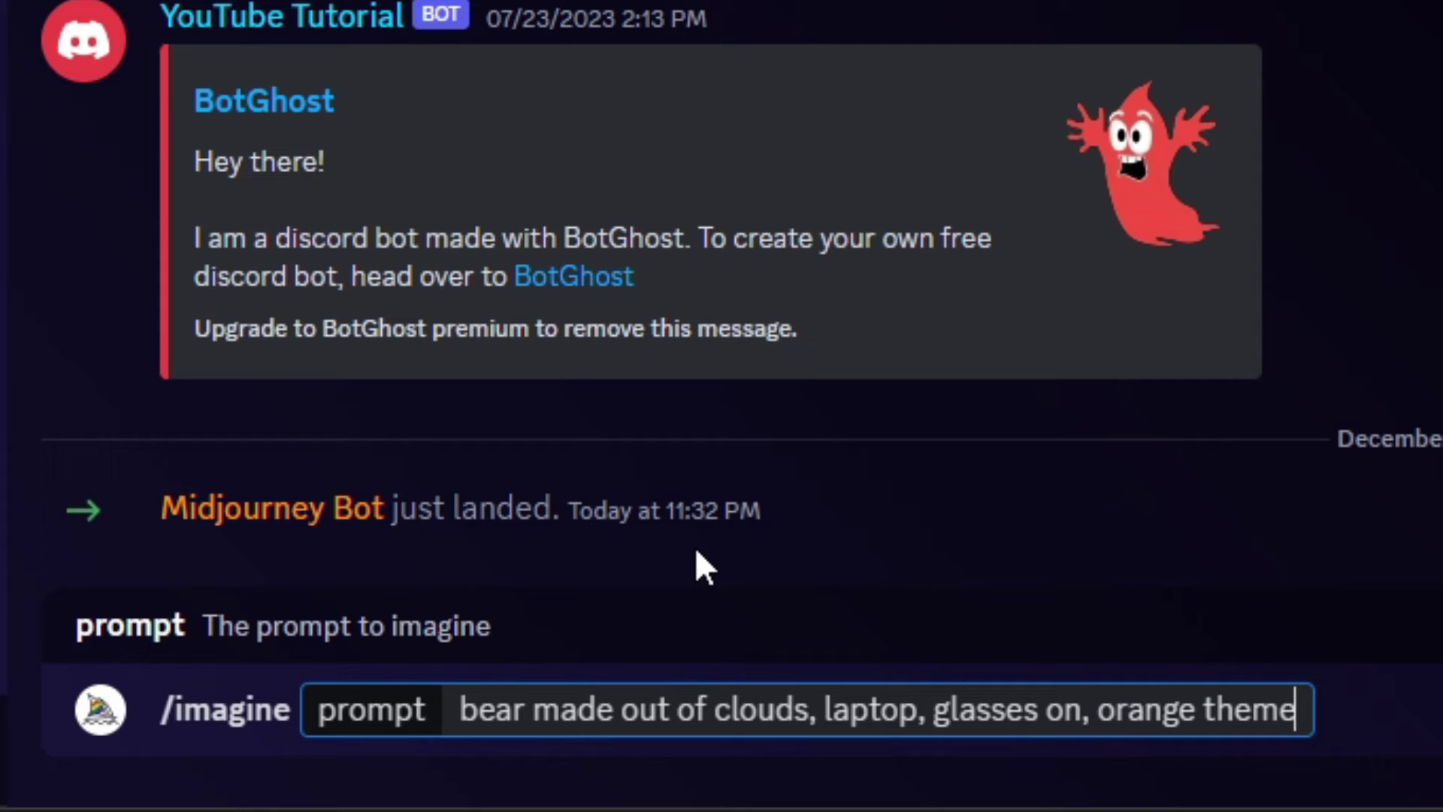
text(,)
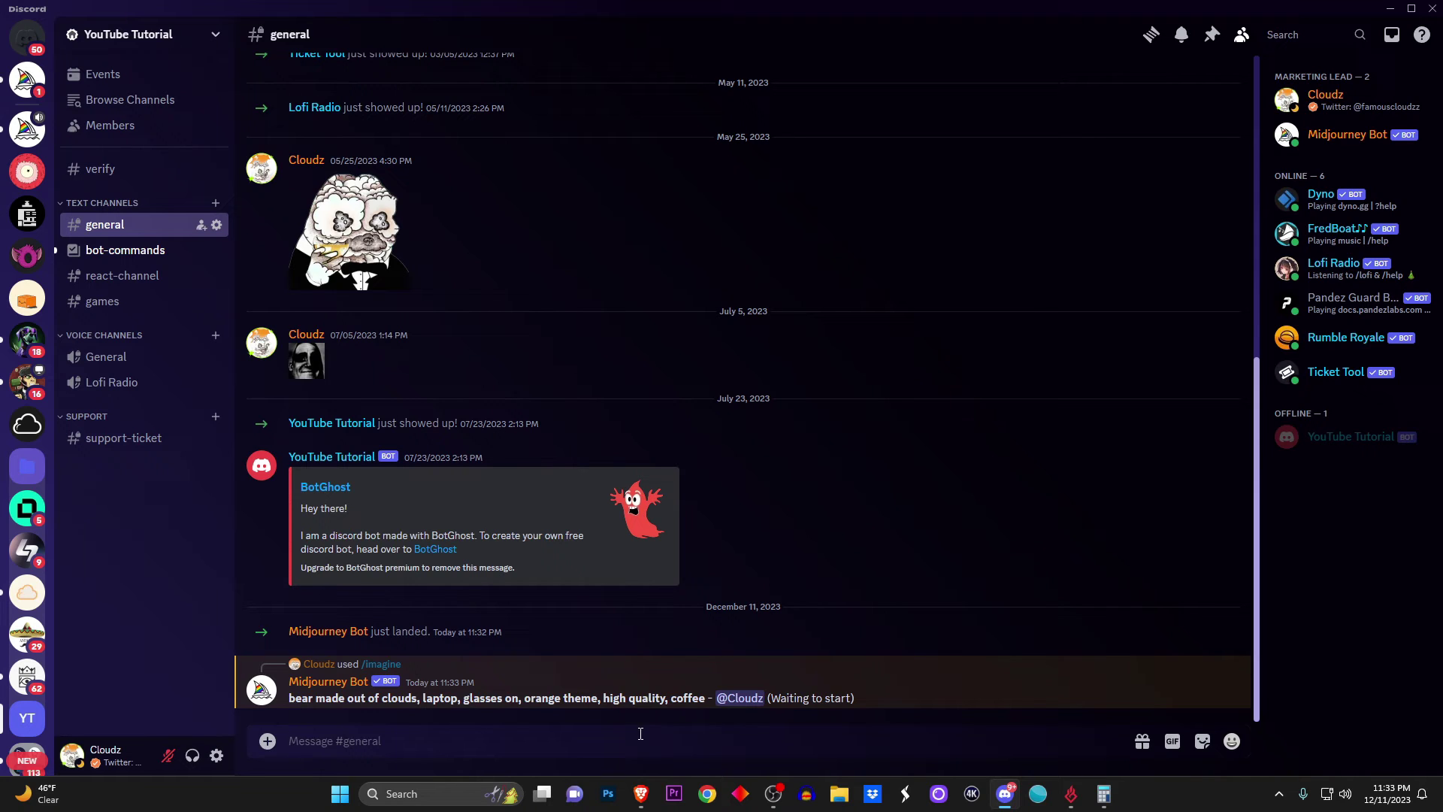
- View the generated four-image bear grid enlarged, then close the preview
text(/)
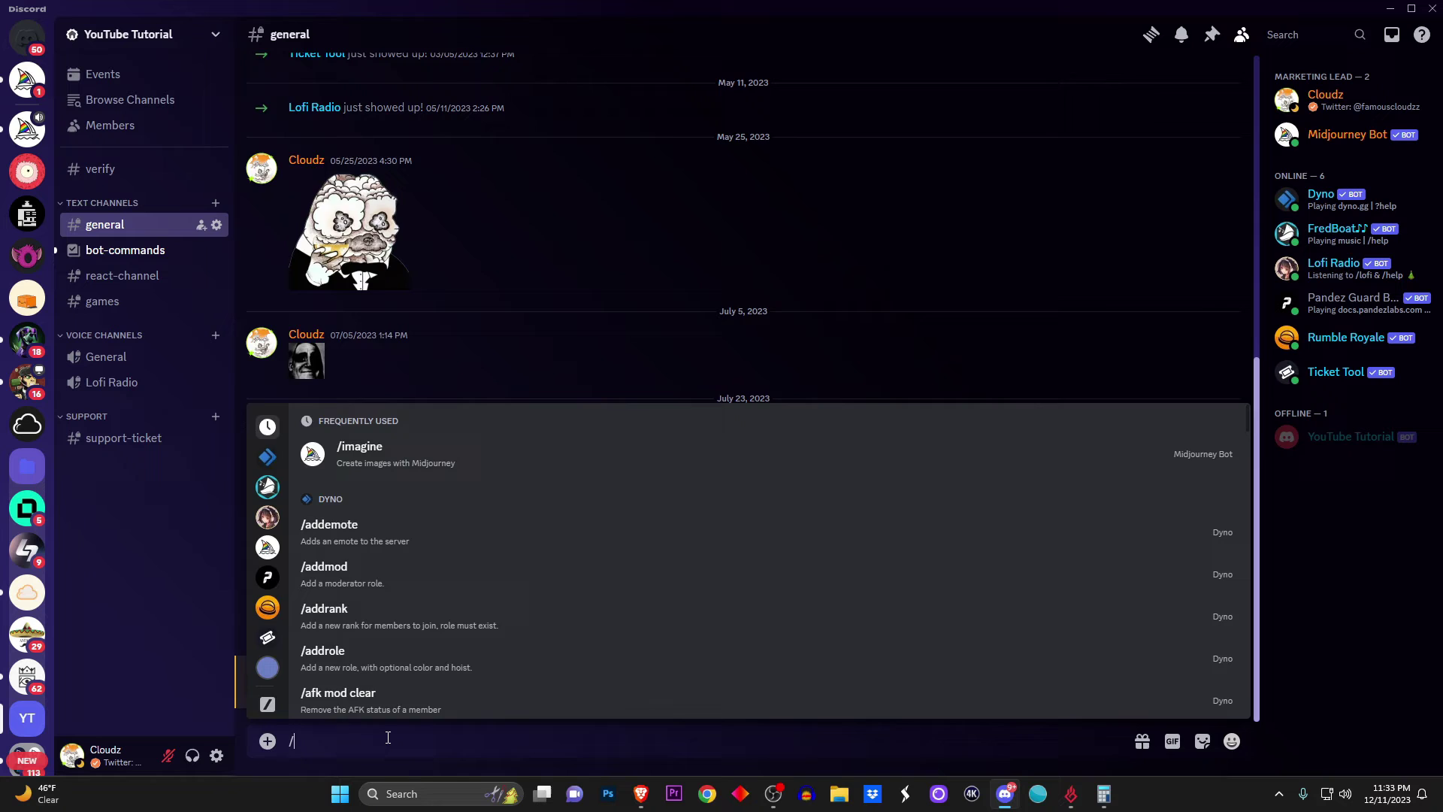
key(BackSpace)
click(493, 469)
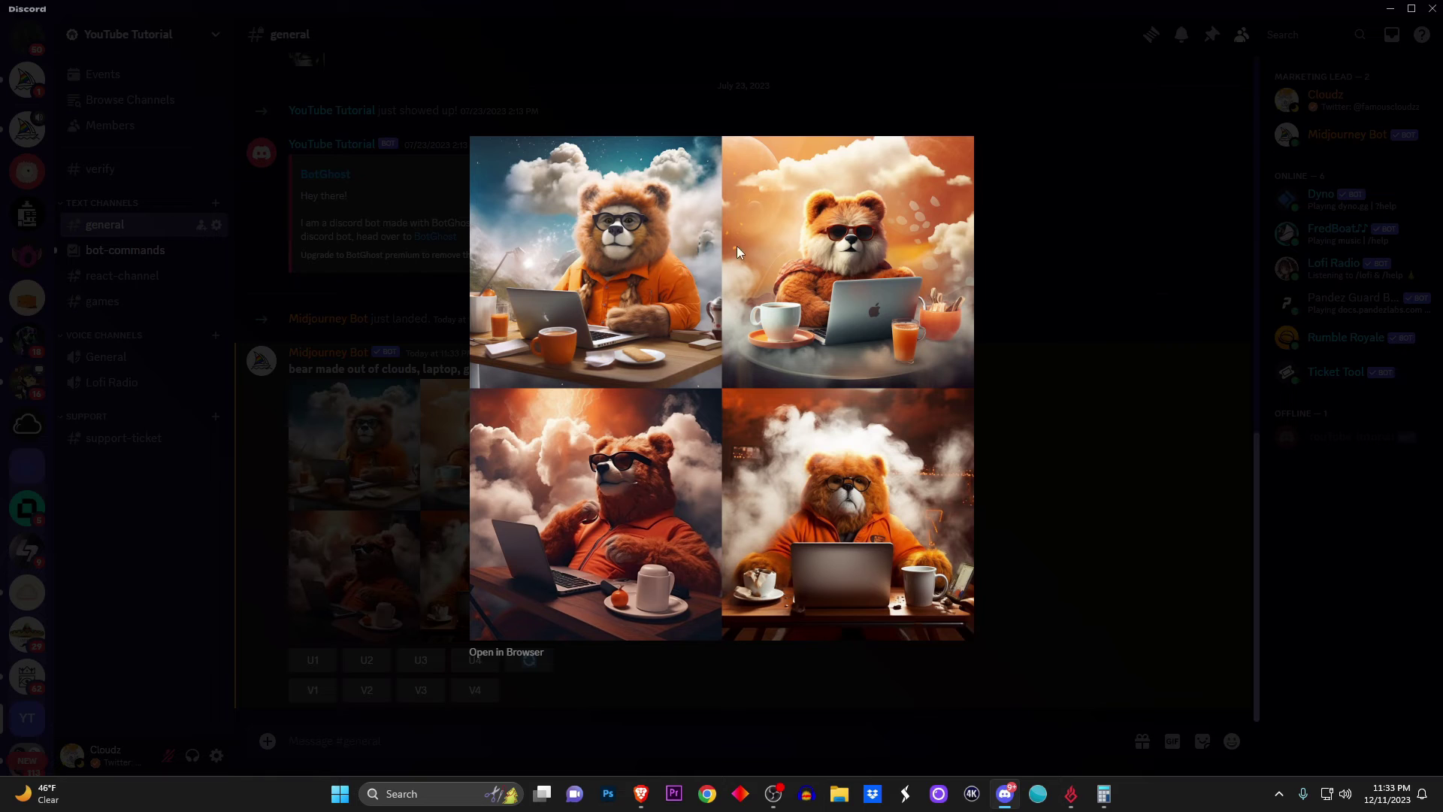
click(389, 673)
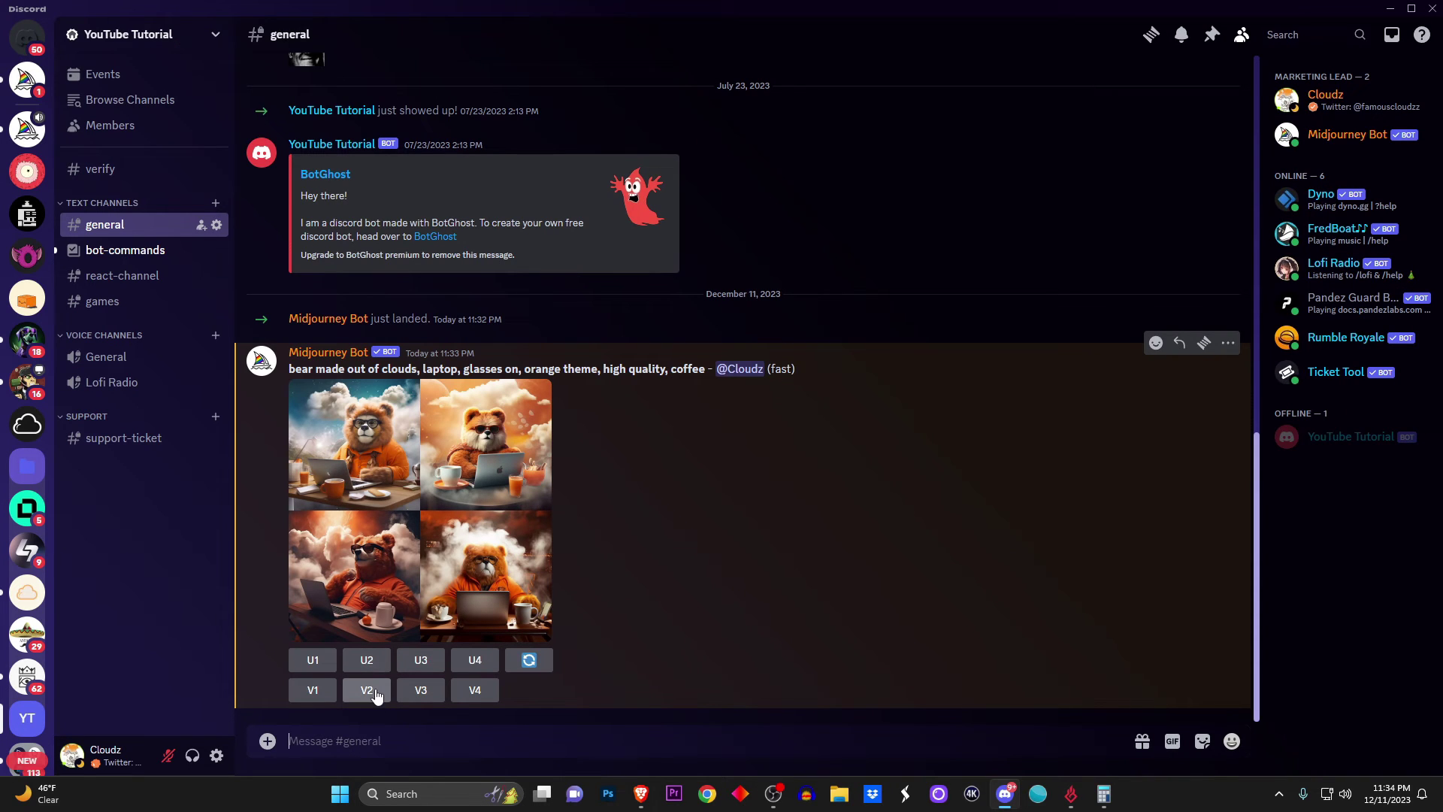
- Generate variations of the second bear image and view the new four-image grid enlarged, closing the preview when done
click(376, 693)
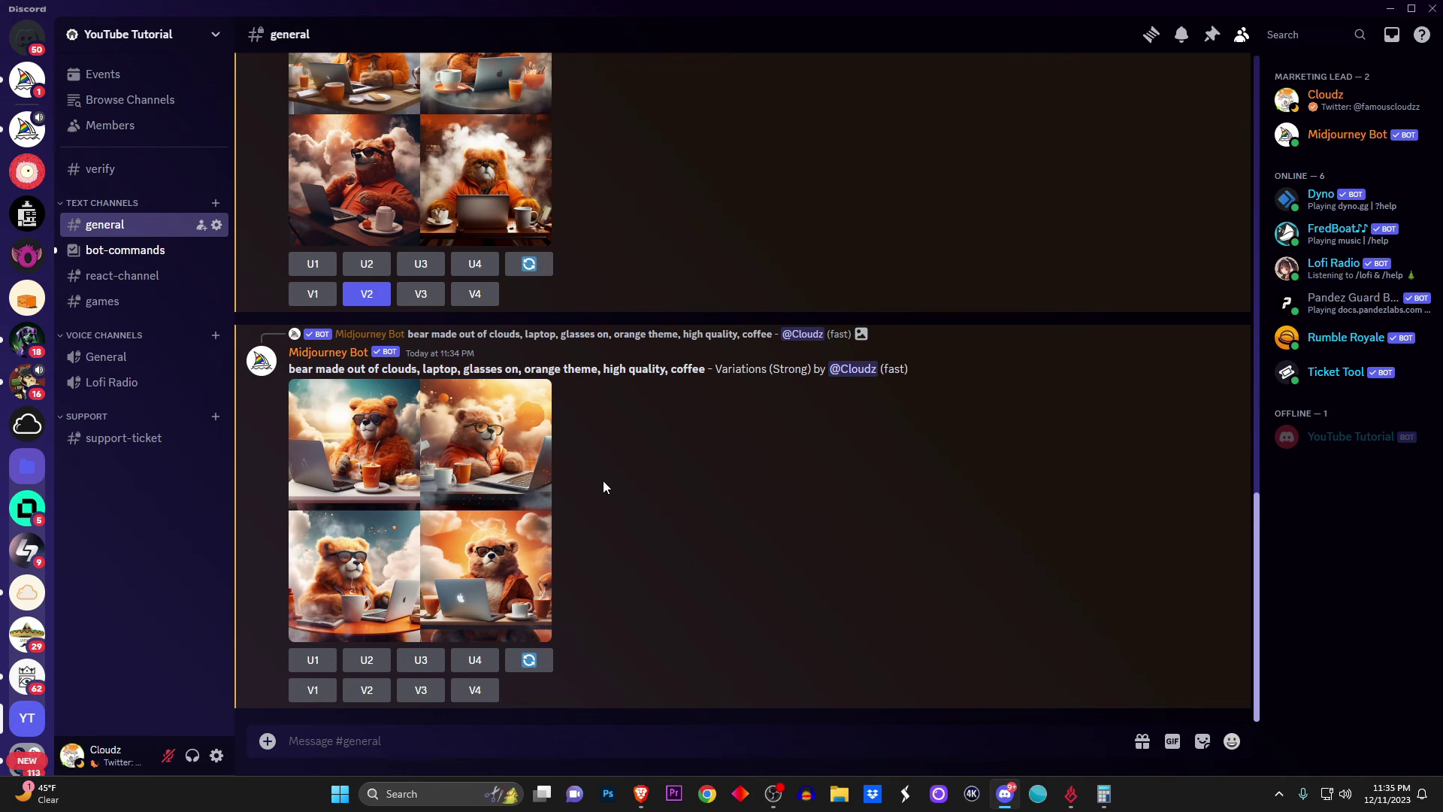
click(526, 451)
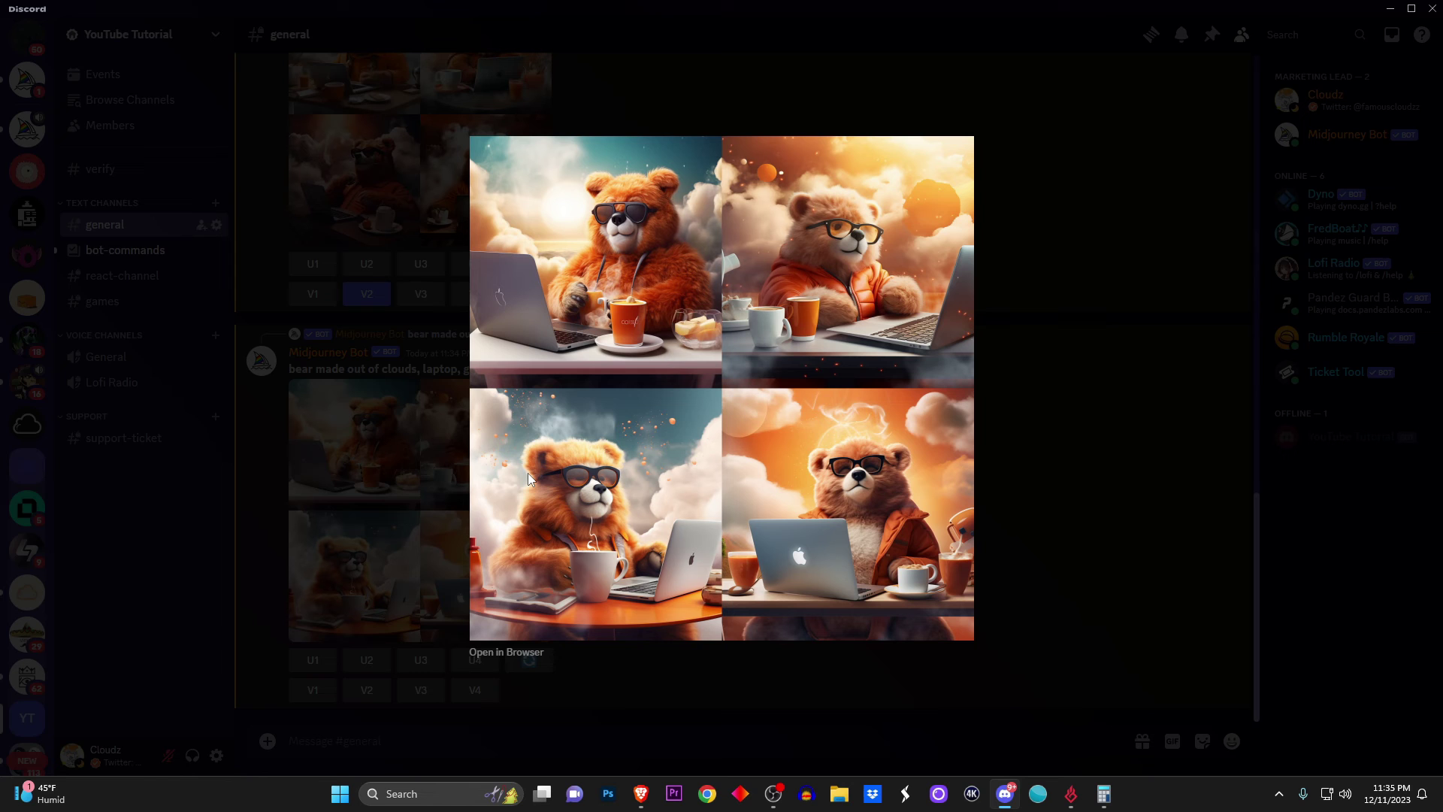
click(391, 493)
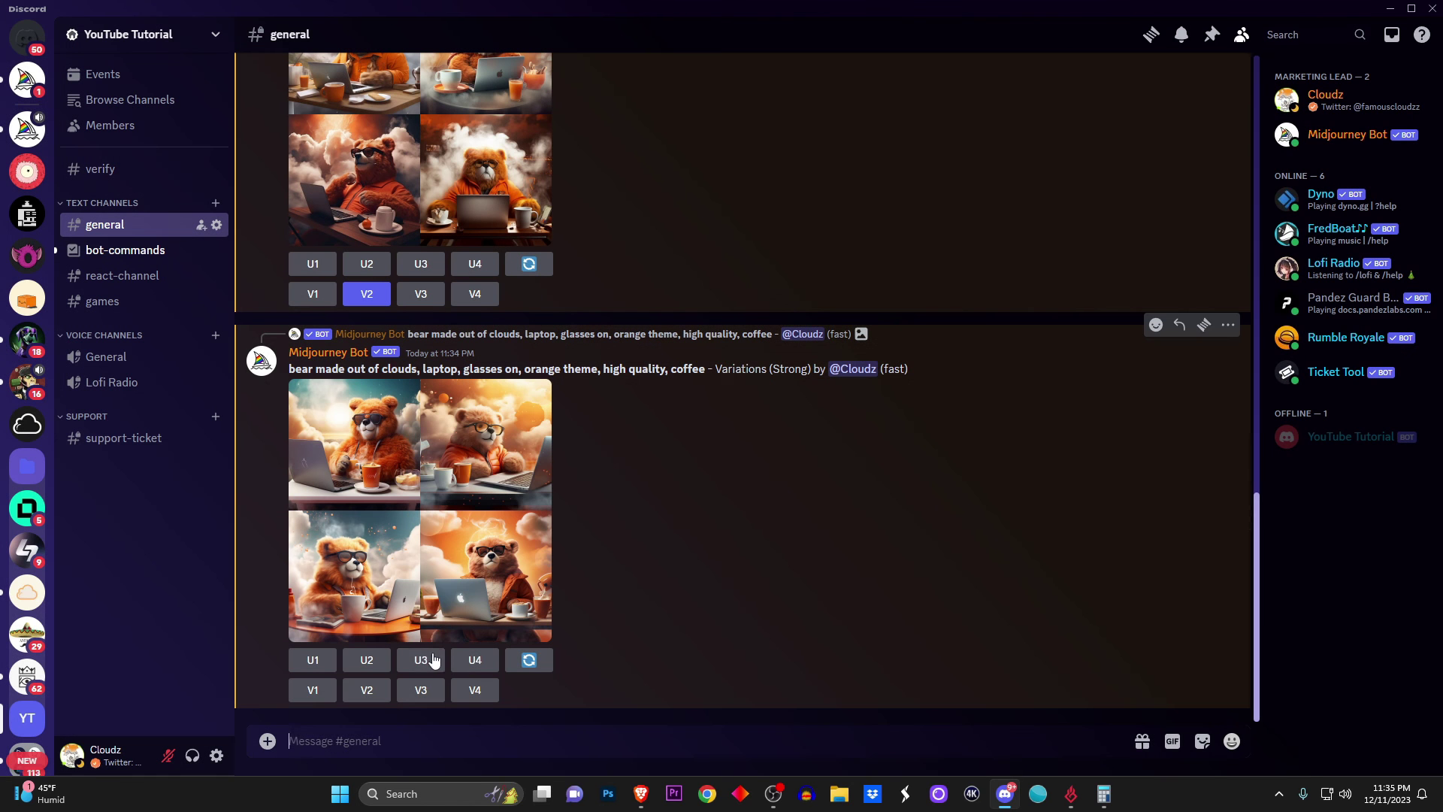
- Upscale the third image of the variations grid and view it enlarged with its copy and save options, closing the preview when done
click(421, 660)
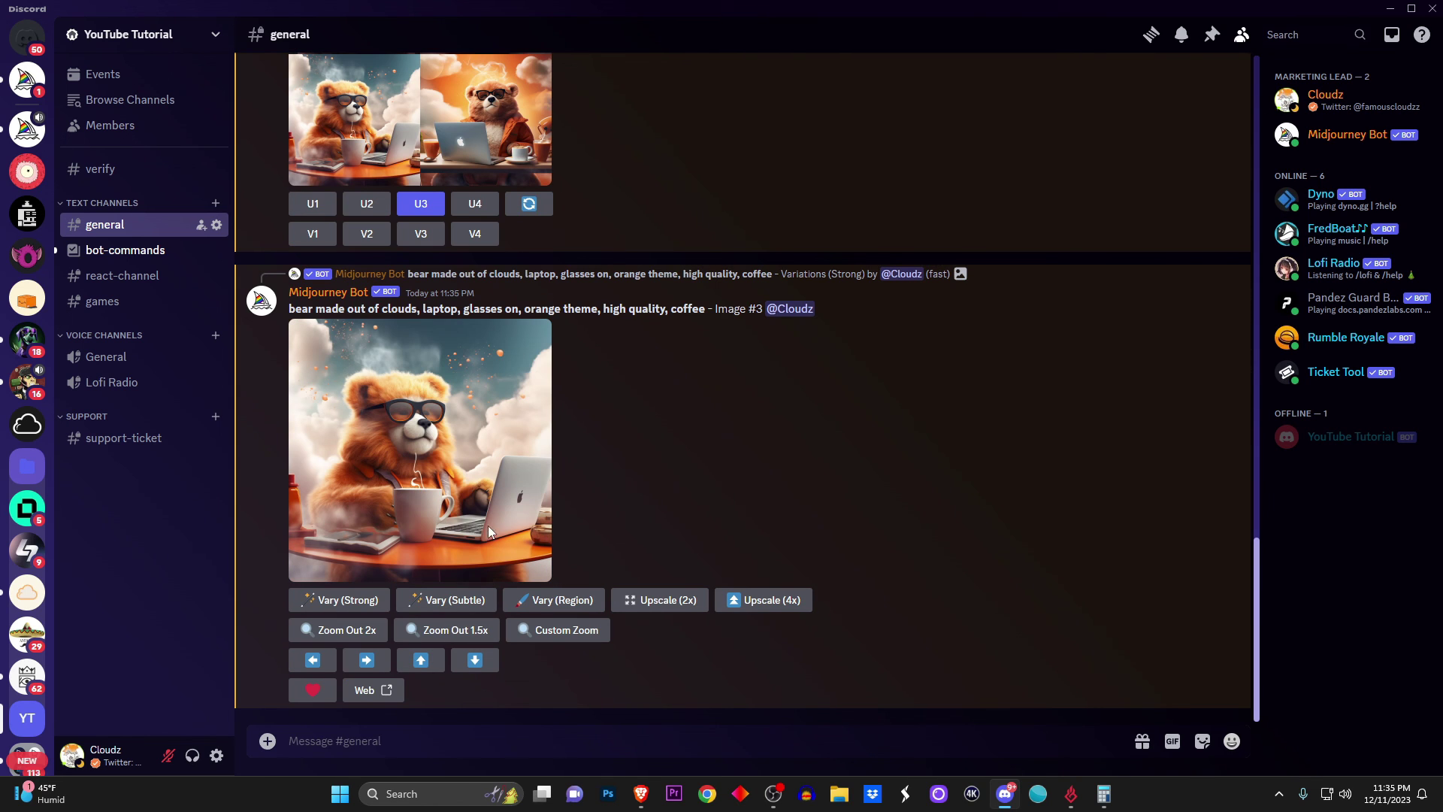
click(476, 489)
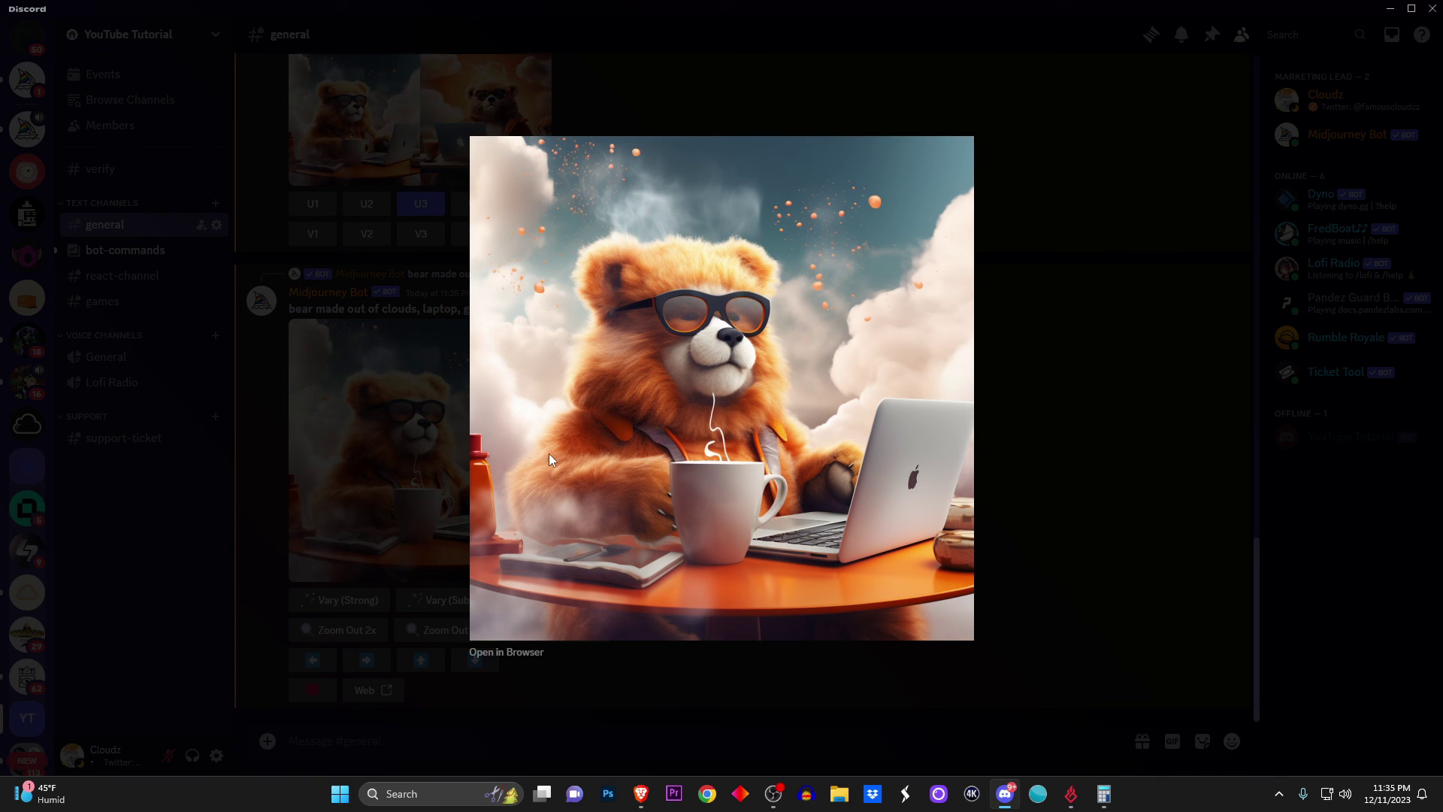
right_click(614, 408)
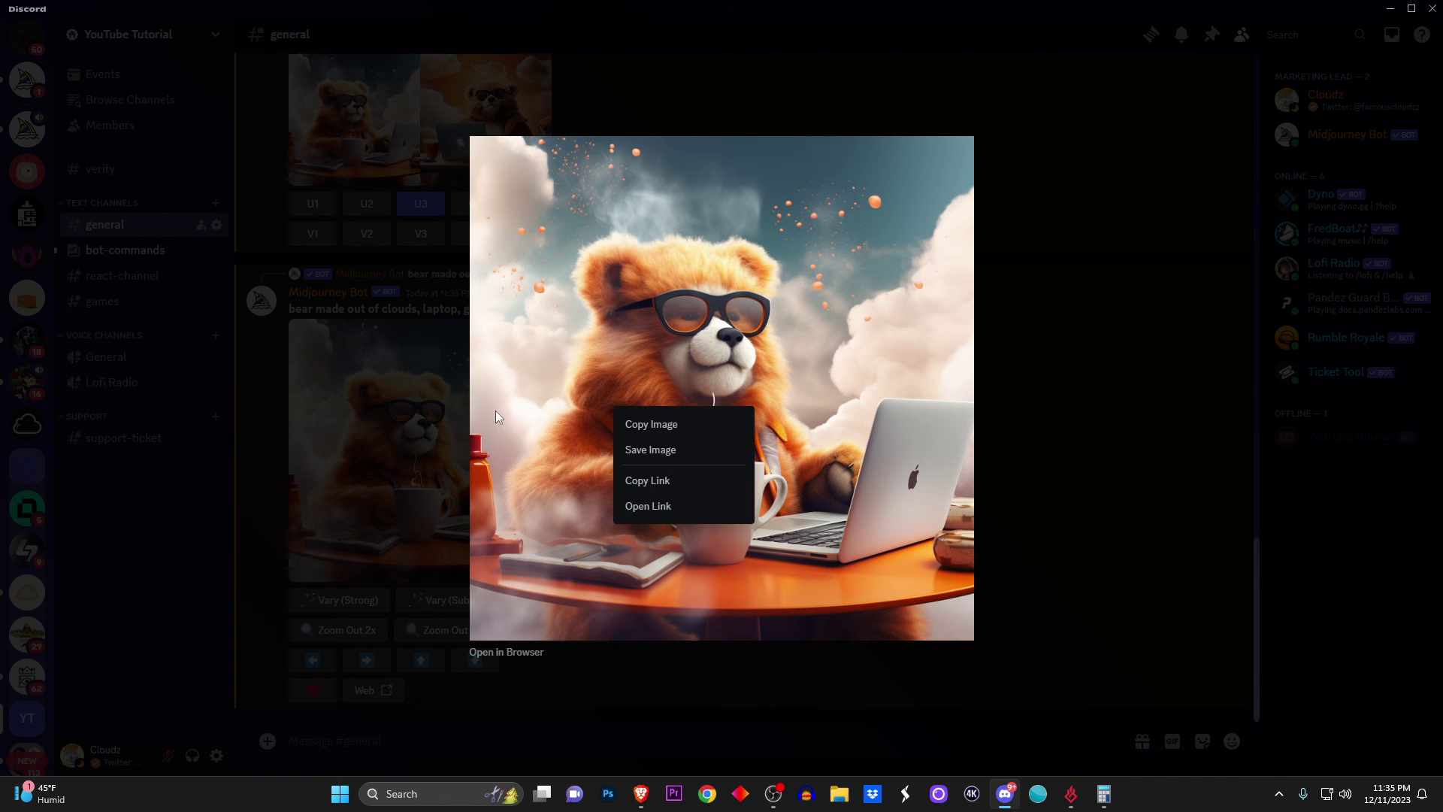
click(416, 408)
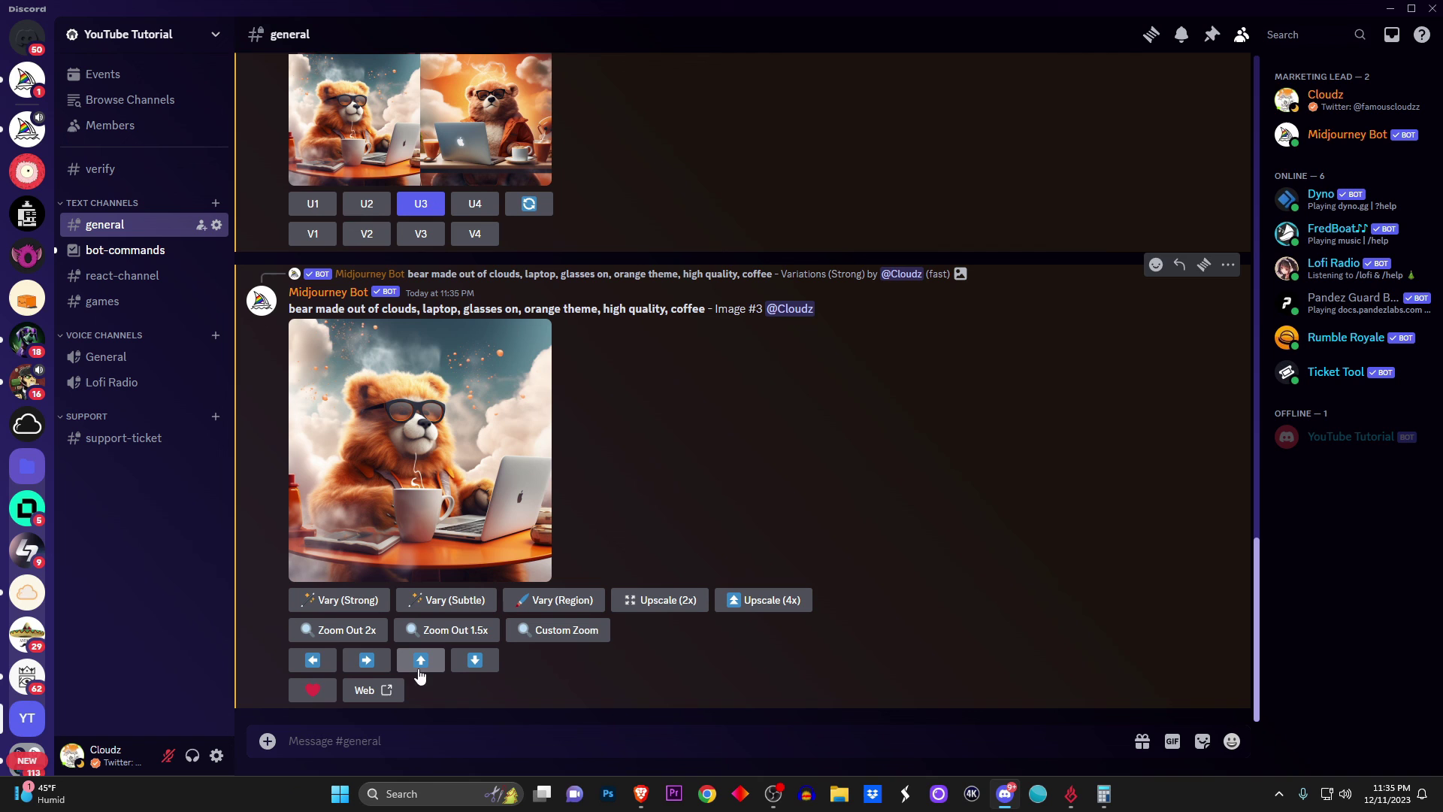
- Start Midjourney Bot's /describe command with its image attachment option in the general channel
text(/)
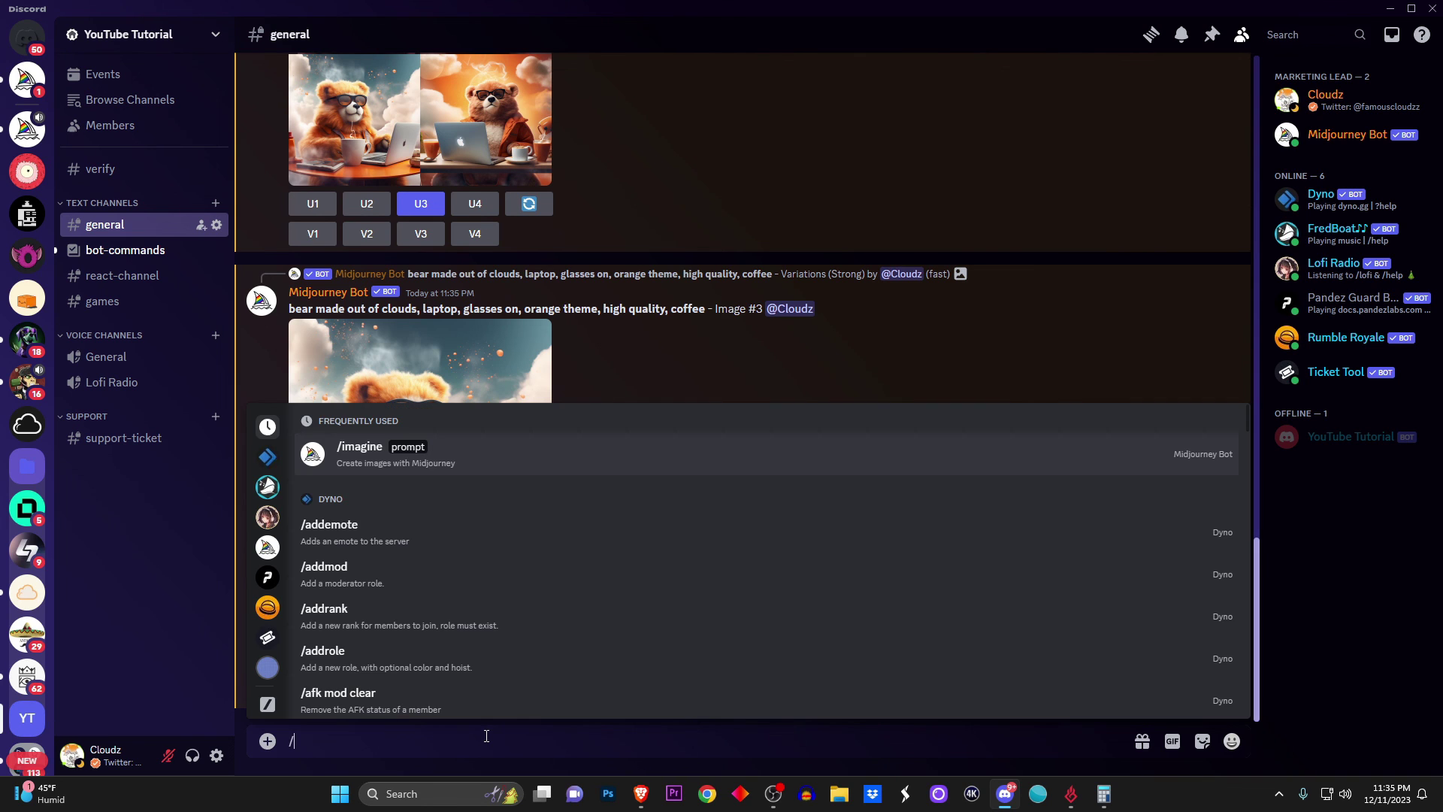
click(269, 547)
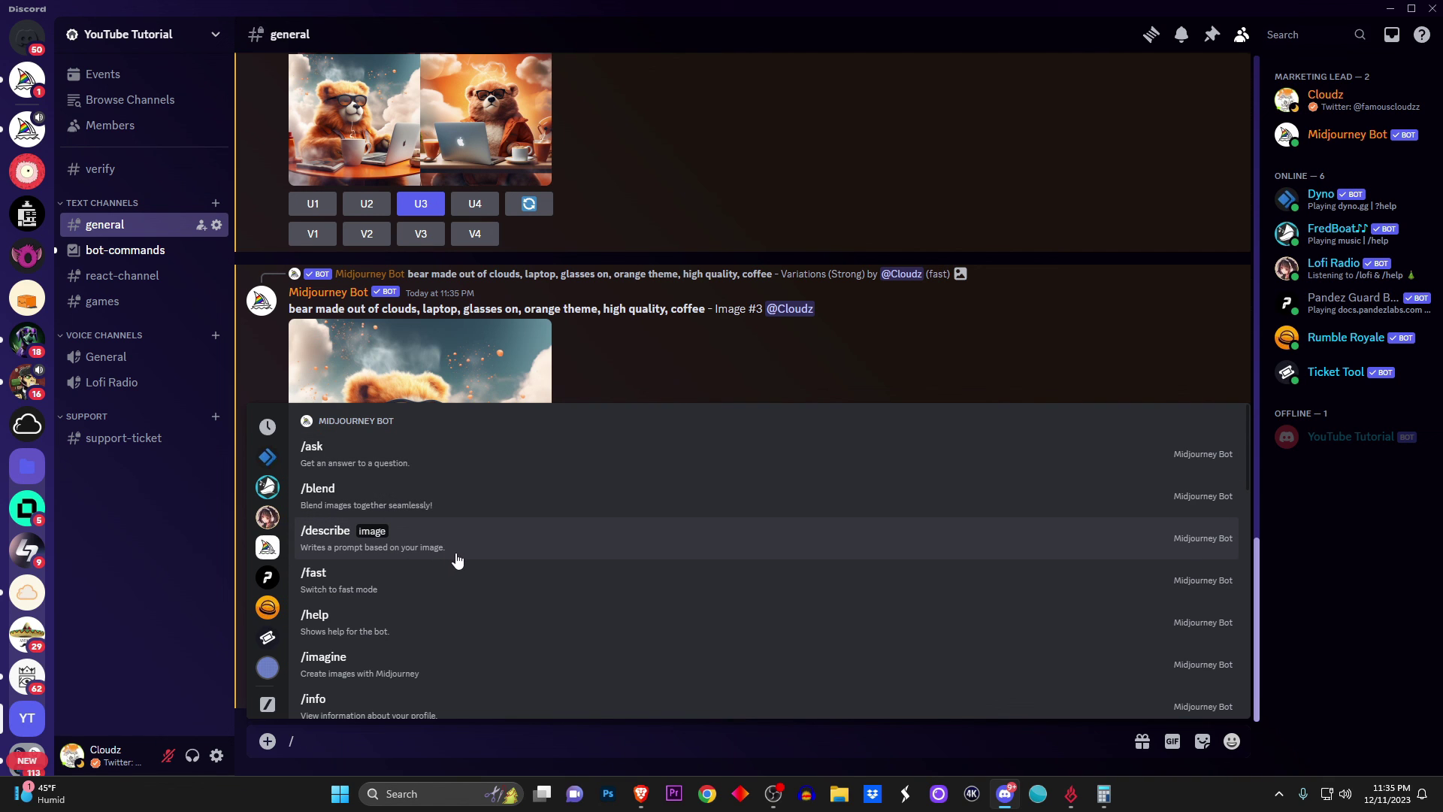
click(484, 538)
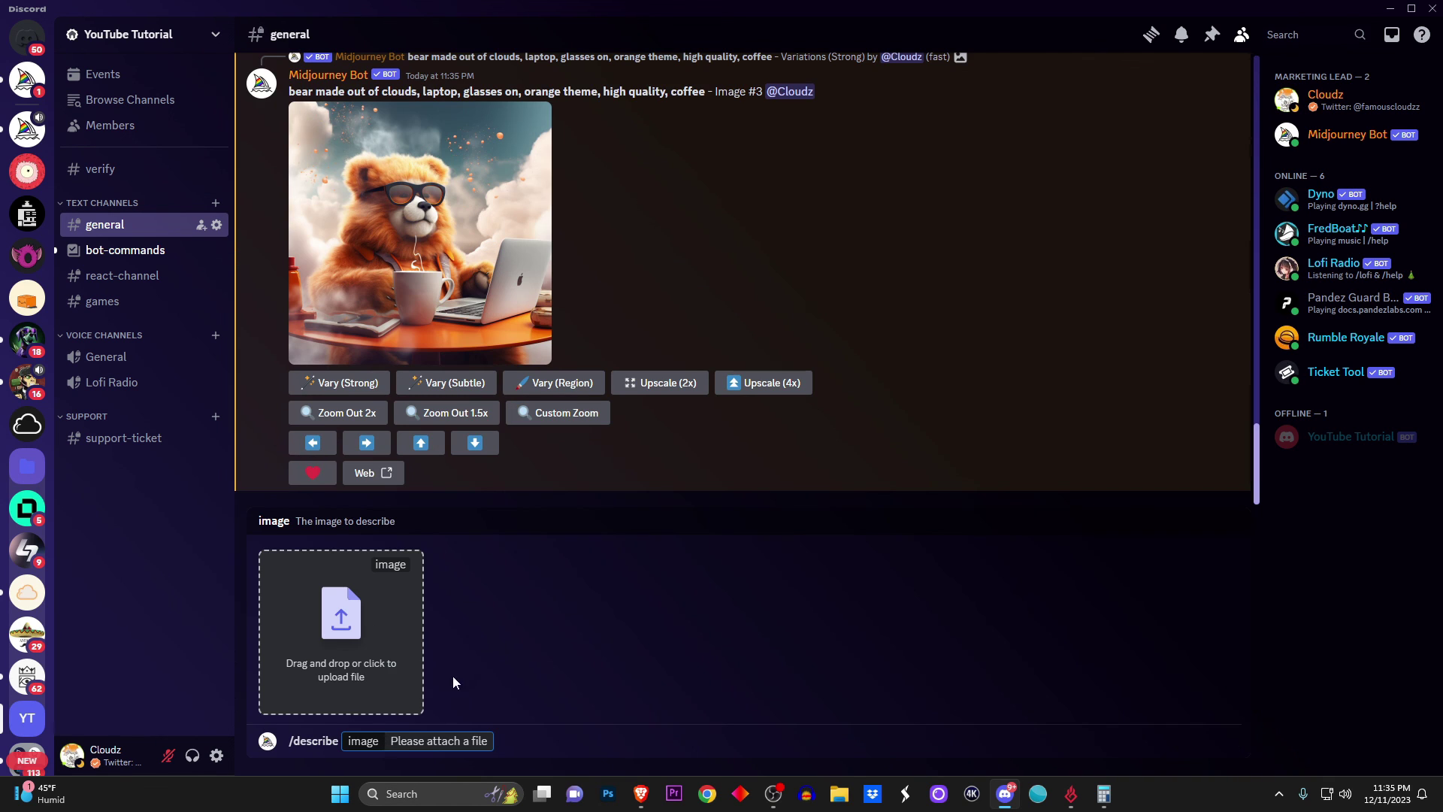